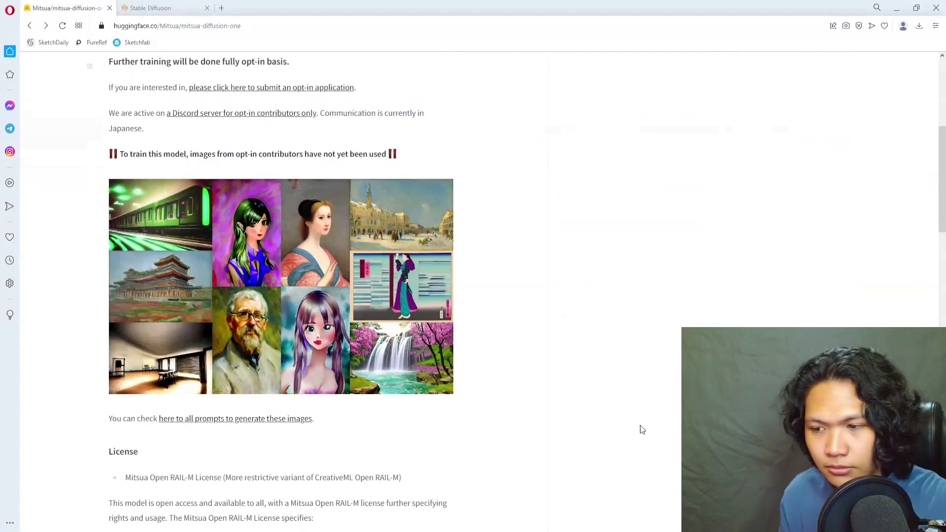
- Open the mitsua-diffusion-one.jpg sample grid full size from the model card
click(449, 377)
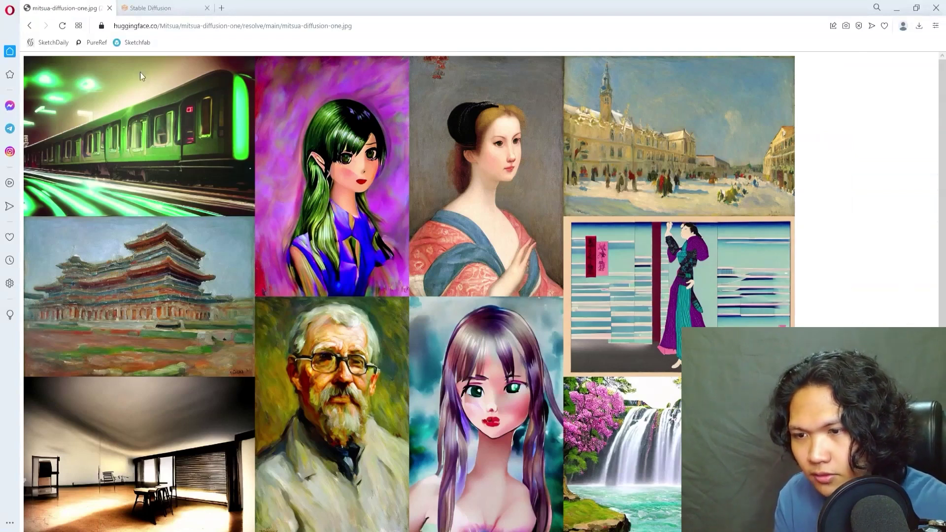
- Return to the mitsua-diffusion-one model card and look over the mitsua-diffusion-cc0 page
click(29, 25)
scroll(168, 269, up, 7)
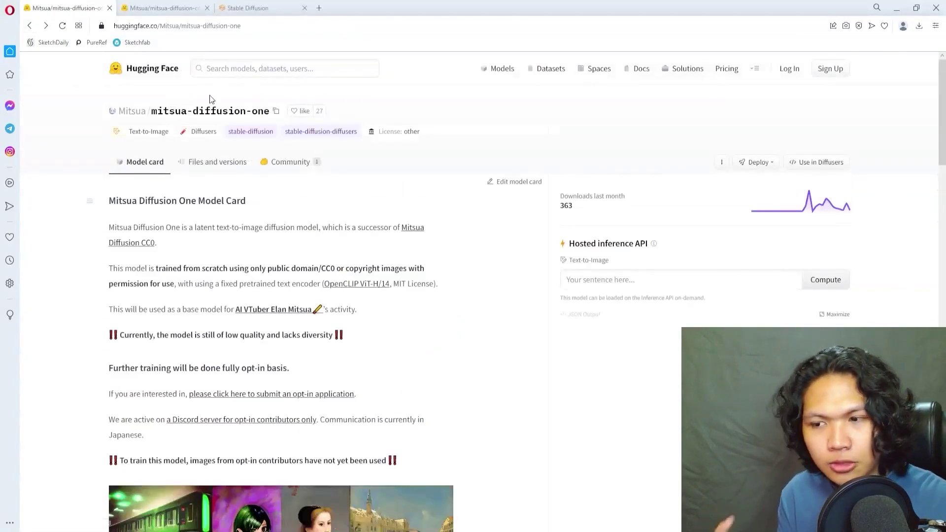
key(ctrl+Tab)
scroll(259, 236, up, 4)
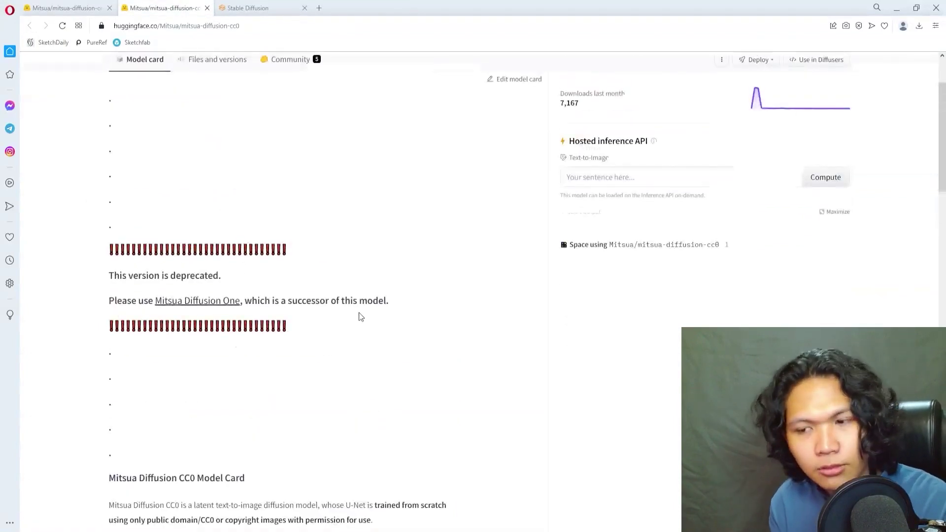
scroll(358, 313, down, 6)
- Compare the mitsua-diffusion-one sample grid with the mitsua_cc0_works.webp image, then return to the model card
key(alt+Tab)
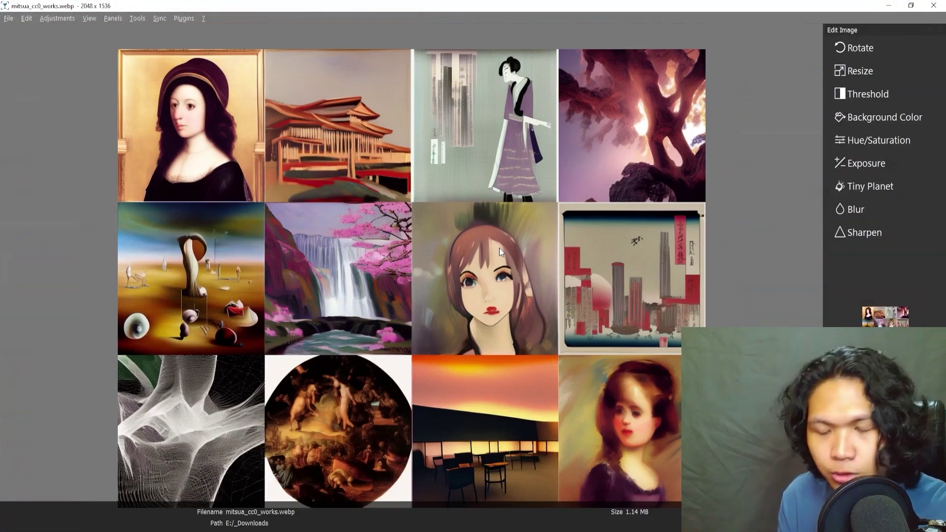
key(alt+Tab)
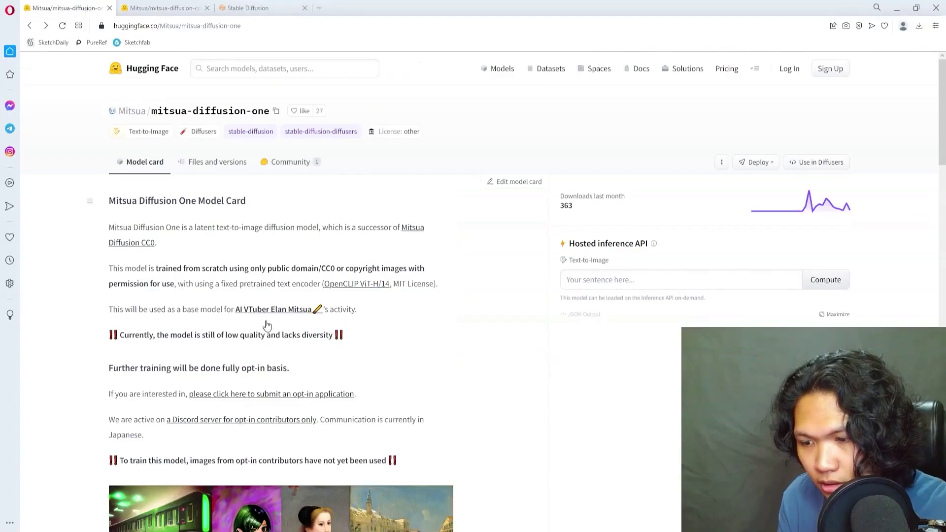
click(269, 300)
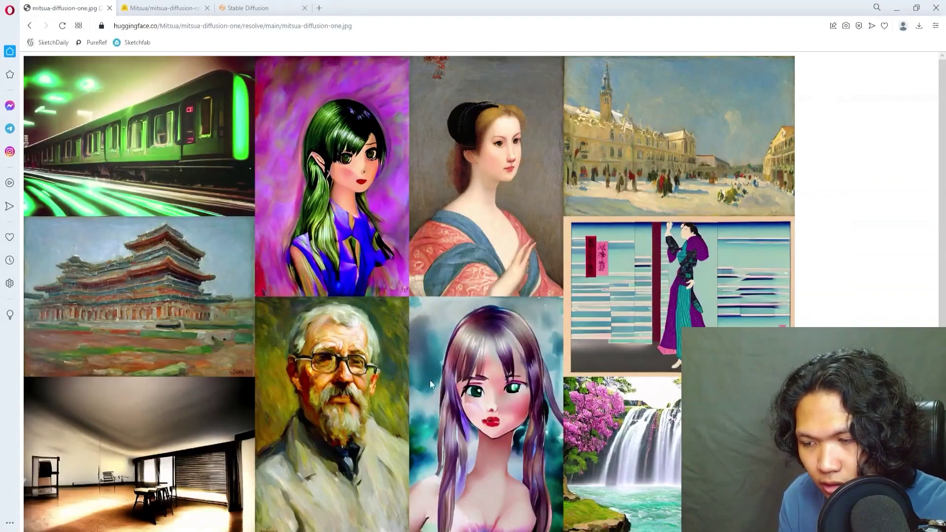
key(alt+Tab)
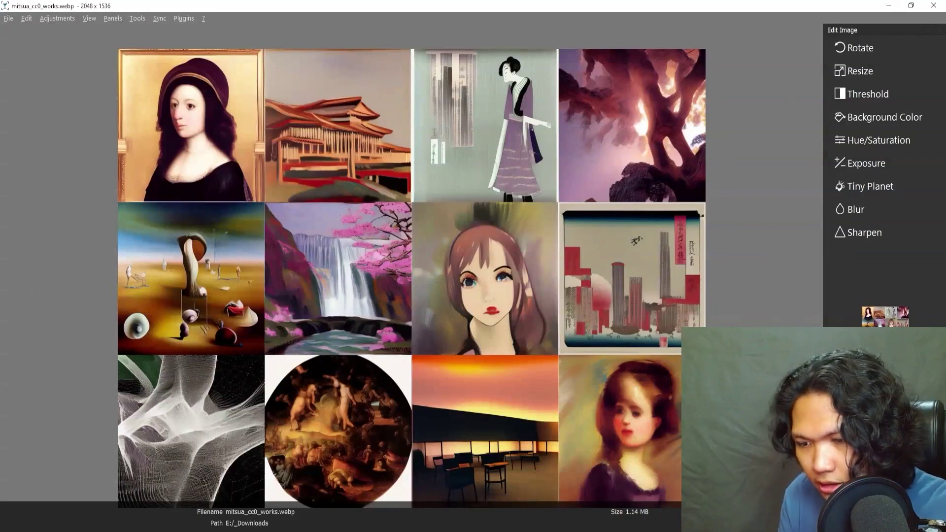
key(alt+Tab)
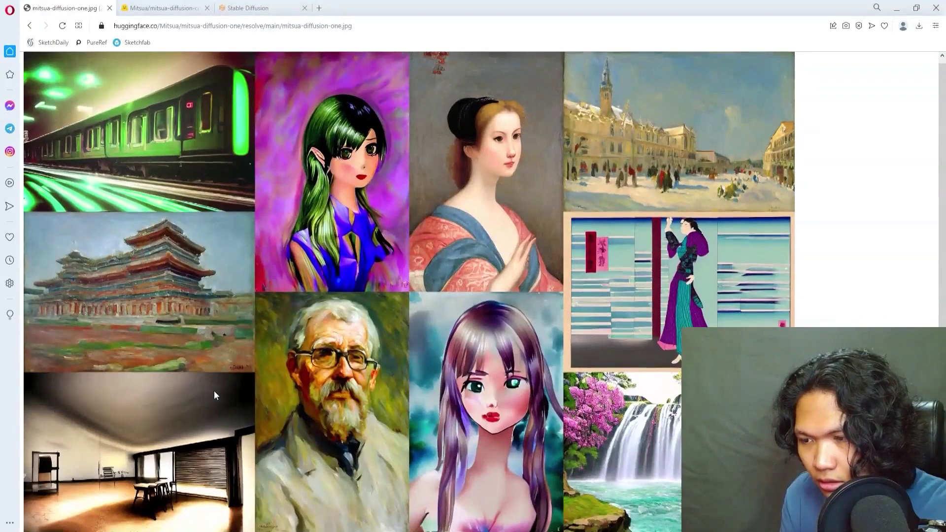
key(alt+Left)
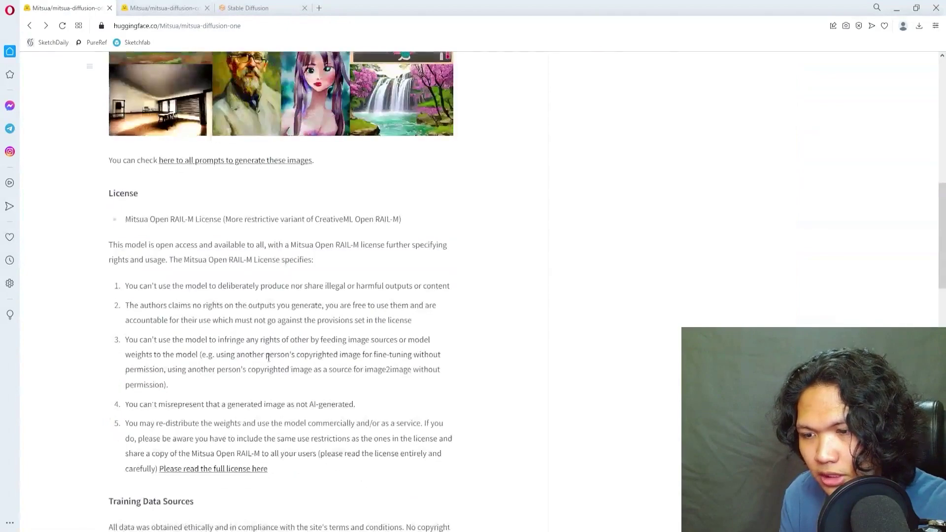
- Scroll to Training Data Sources and highlight the data source list while reading it
scroll(293, 311, down, 5)
scroll(293, 312, down, 3)
scroll(293, 312, up, 1)
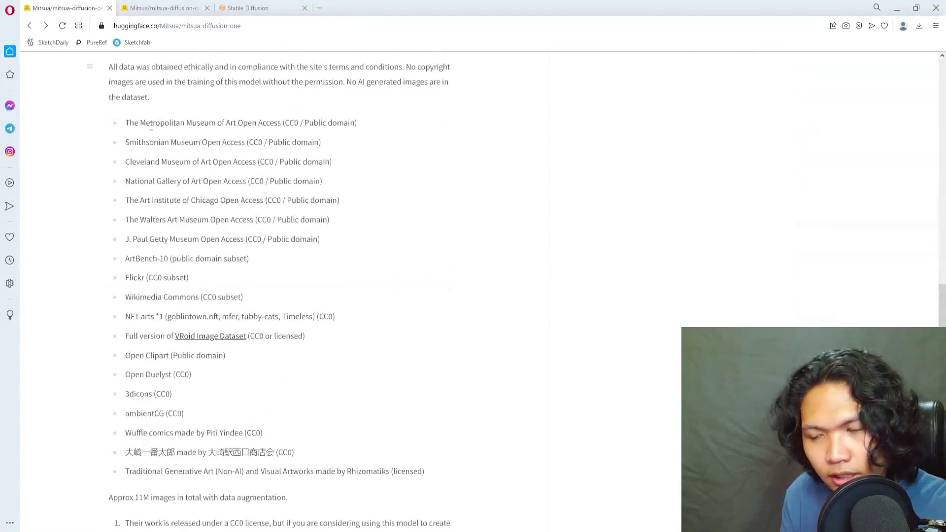
drag(150, 124, 417, 470)
click(417, 471)
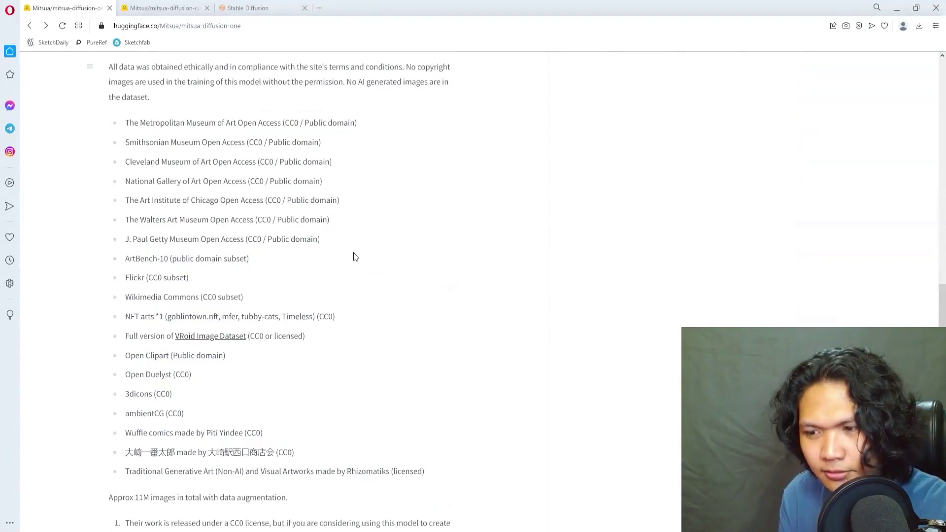
scroll(325, 280, down, 1)
drag(413, 421, 406, 421)
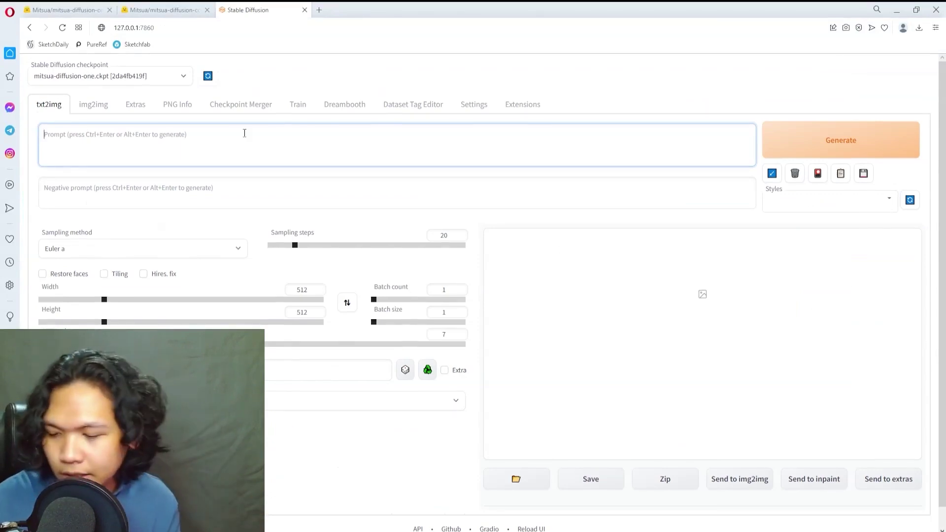
- Generate from 'beautiful landscape, scenery, grassy field, cloudy sky, dog running' and enlarge the result
text(beautiful landsc)
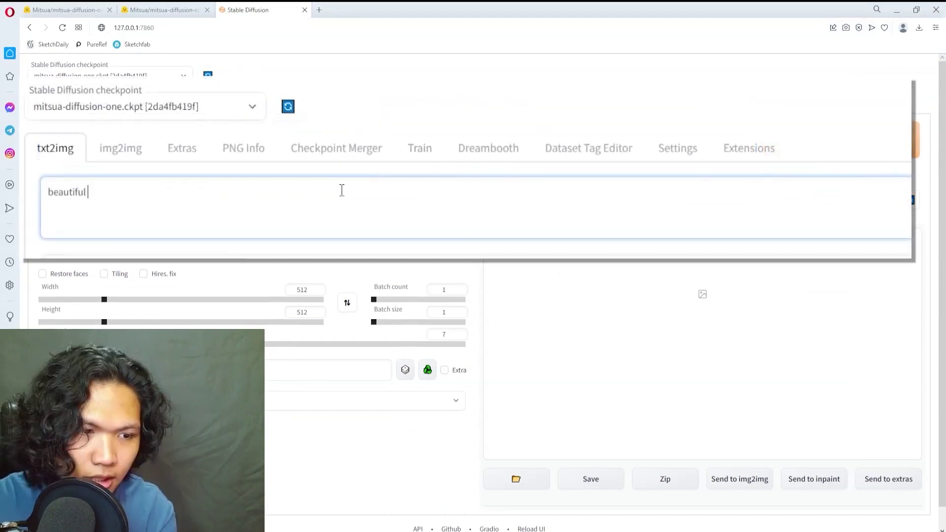
text(ape, scenery, grassy fi)
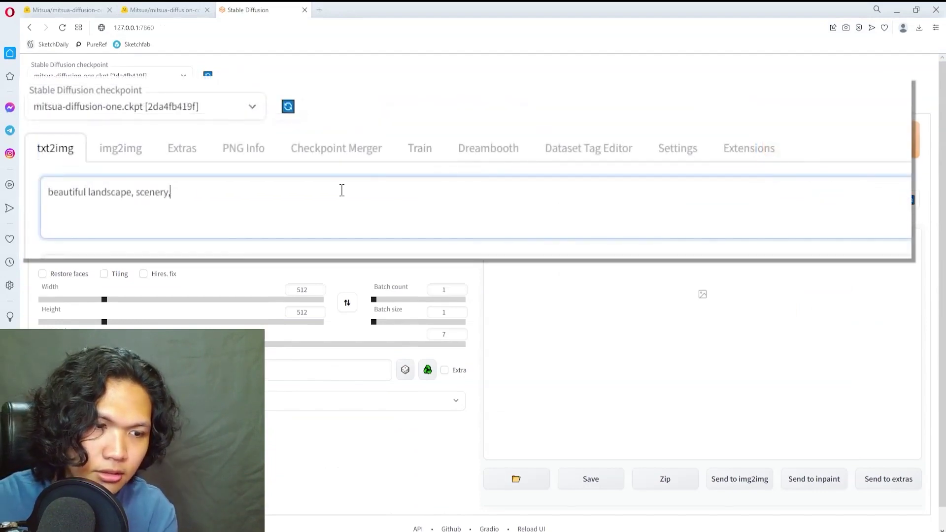
text(eld, cloudy sky, d)
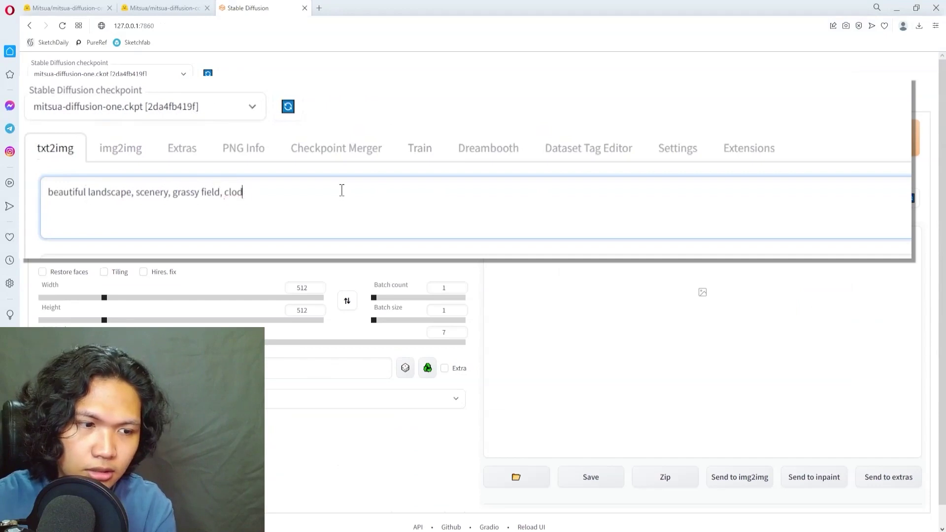
text(og running)
click(808, 138)
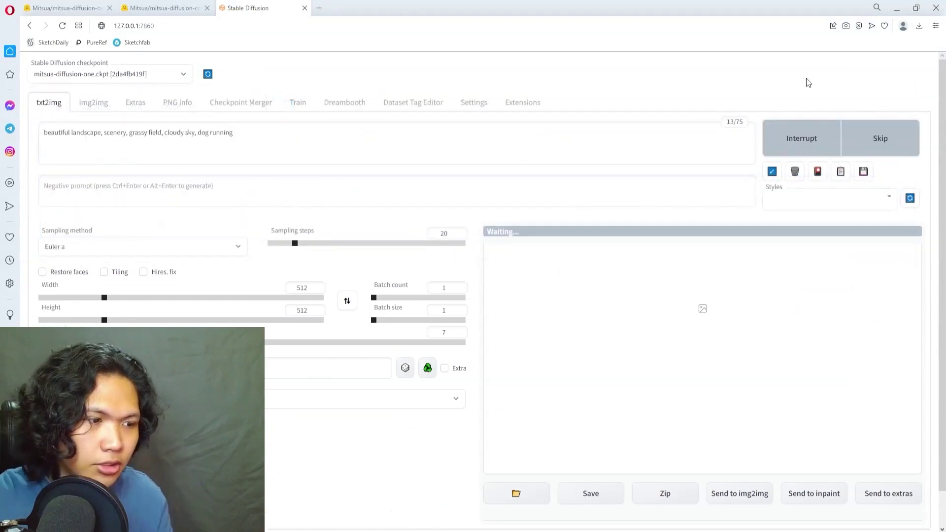
scroll(371, 444, down, 2)
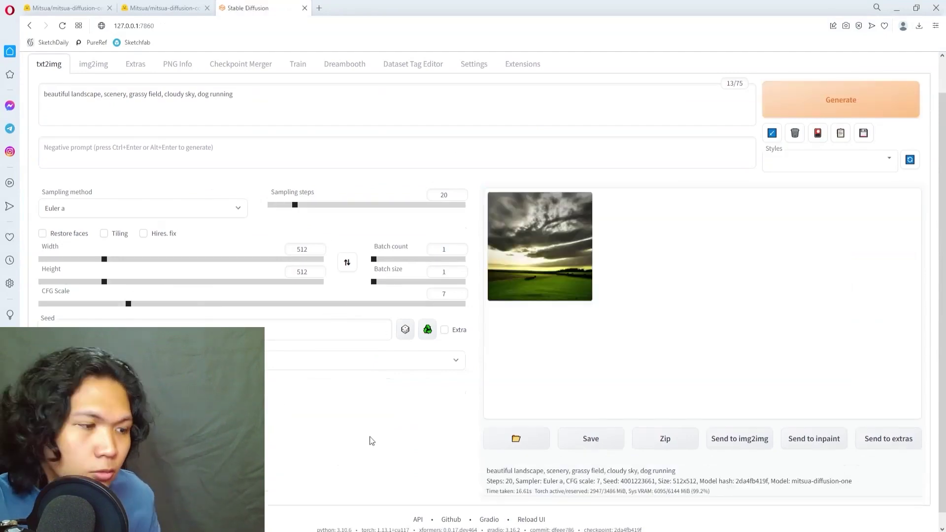
click(553, 290)
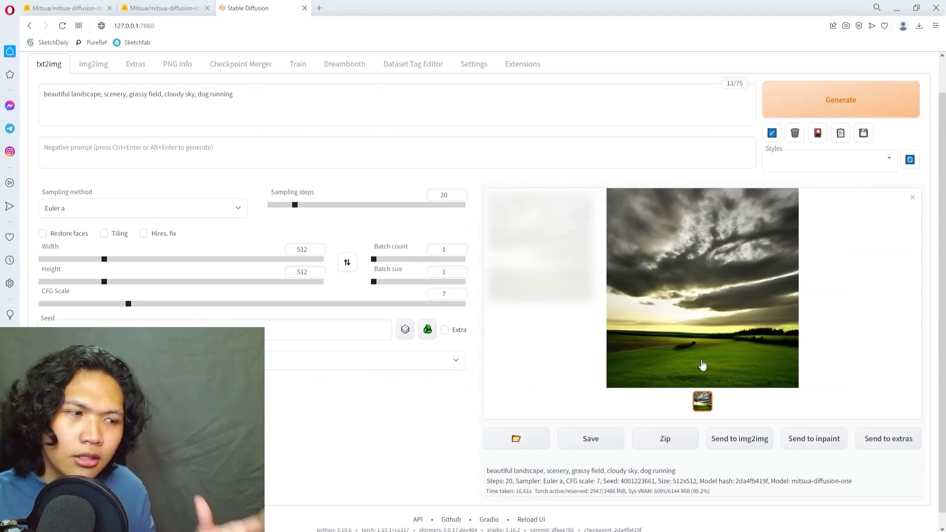
- Add ', oil painting,' to the end of the prompt, then delete it again
click(298, 107)
text(,)
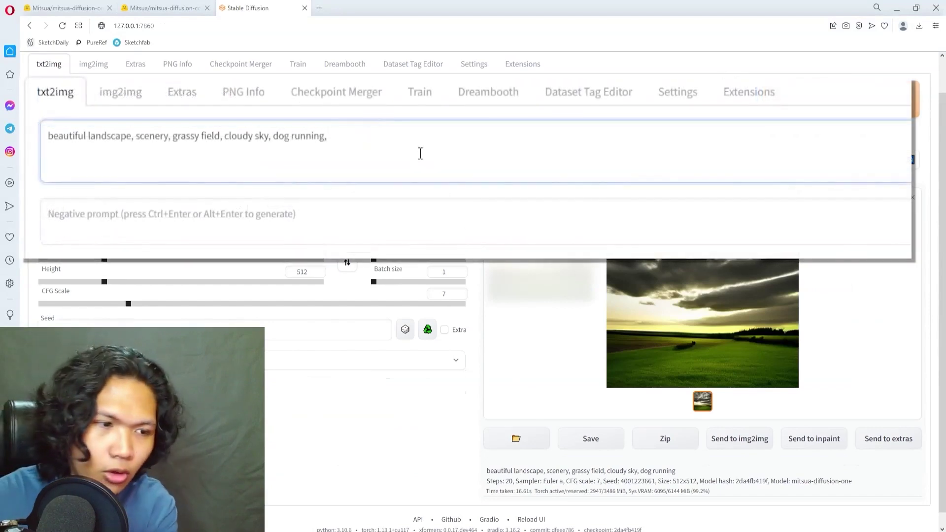
text( oil painting,)
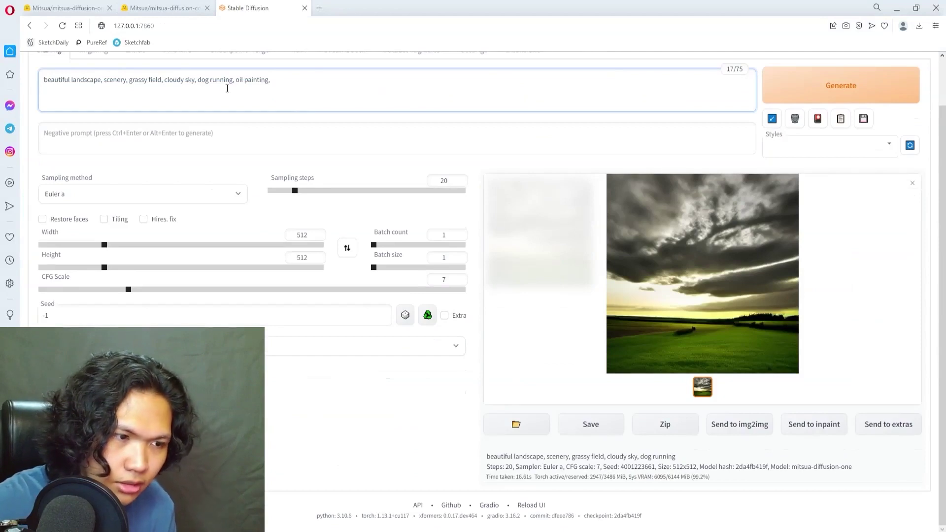
drag(236, 81, 295, 80)
key(BackSpace)
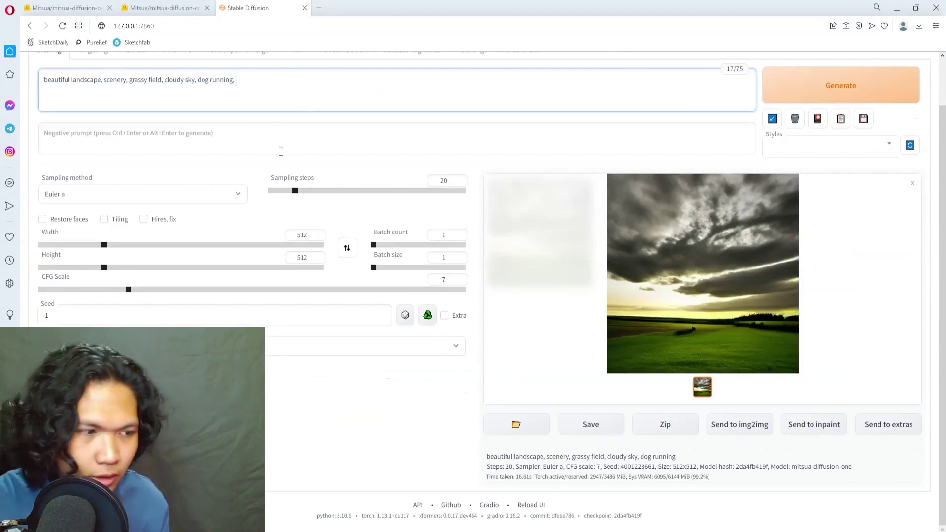
- Raise Batch size to 4 and generate a full-screen grid of four landscapes
drag(383, 267, 412, 268)
click(803, 98)
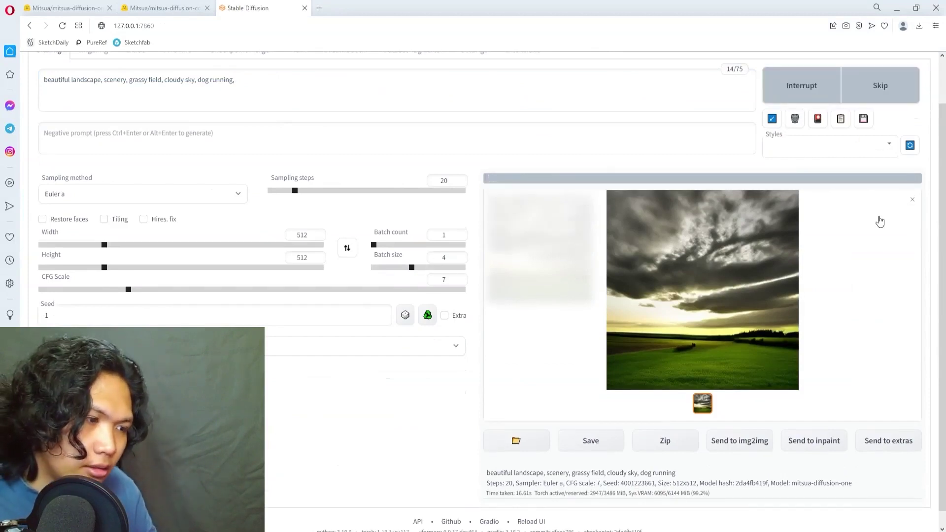
click(700, 269)
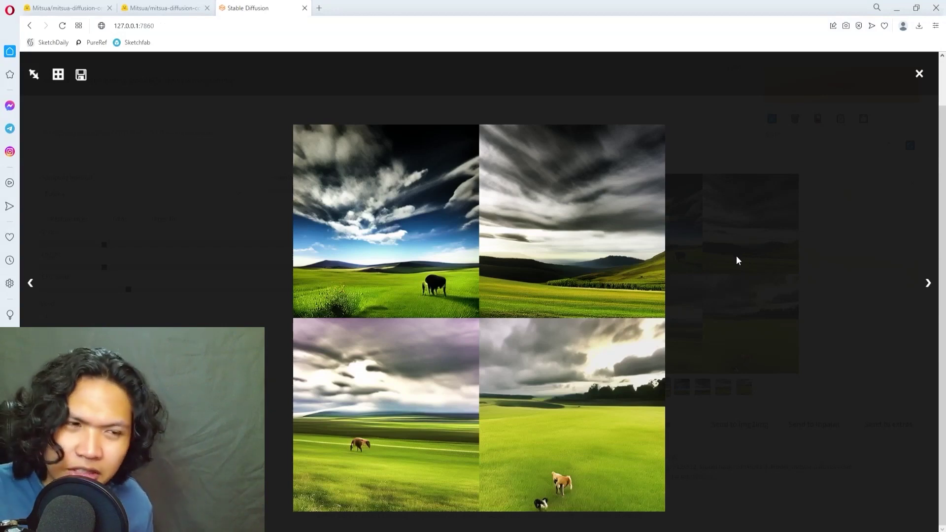
- Review the model card's training sources, highlighting the Flickr and museum open-access lines
click(64, 8)
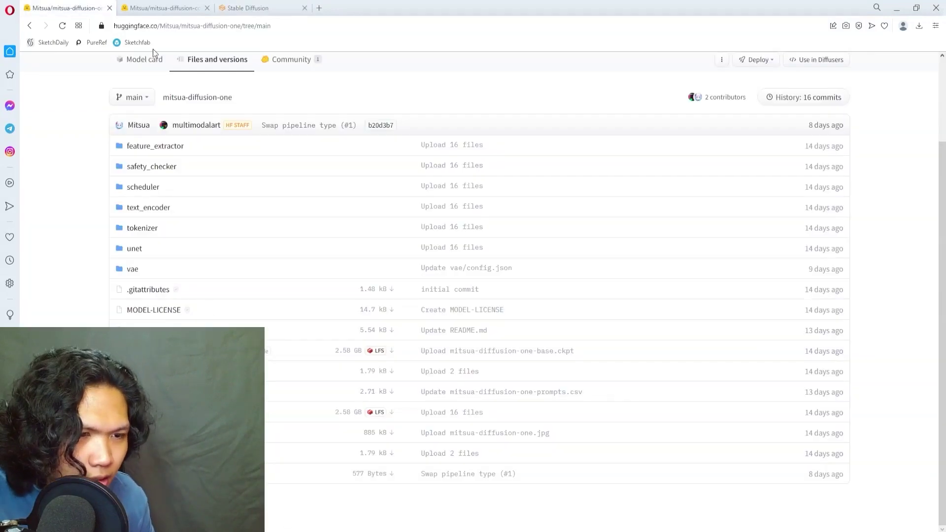
click(144, 163)
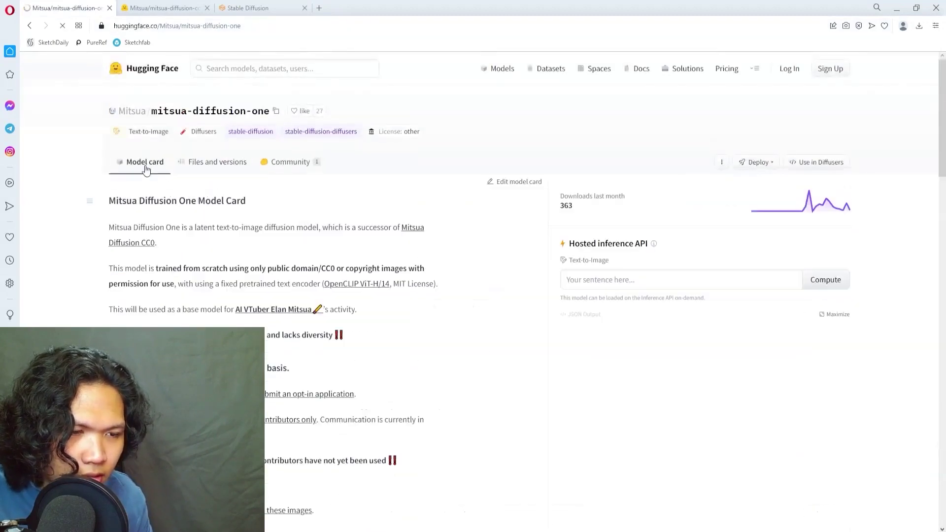
scroll(148, 286, down, 15)
drag(306, 471, 125, 283)
click(153, 287)
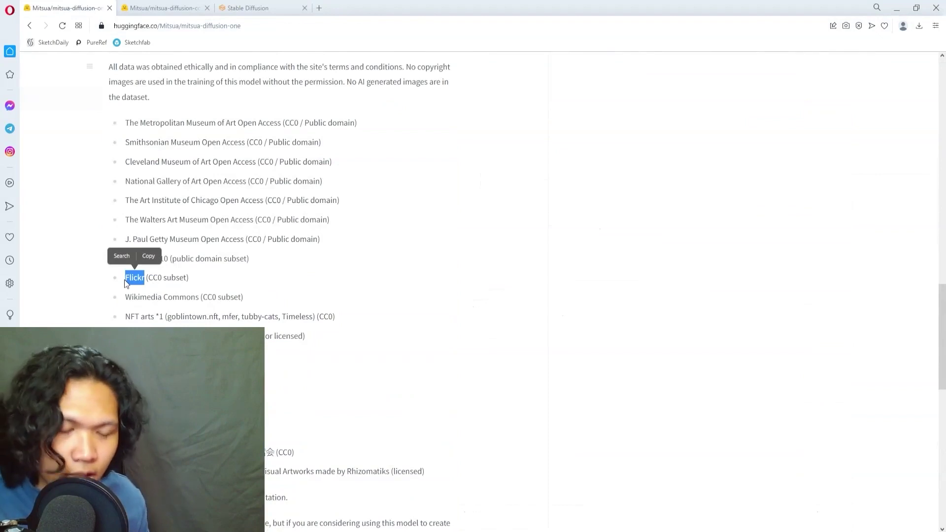
click(160, 286)
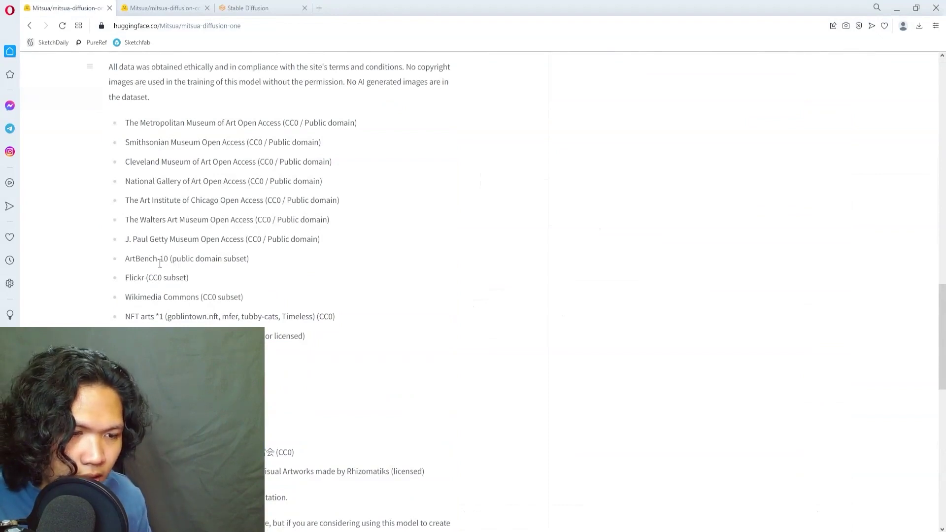
drag(128, 280, 153, 281)
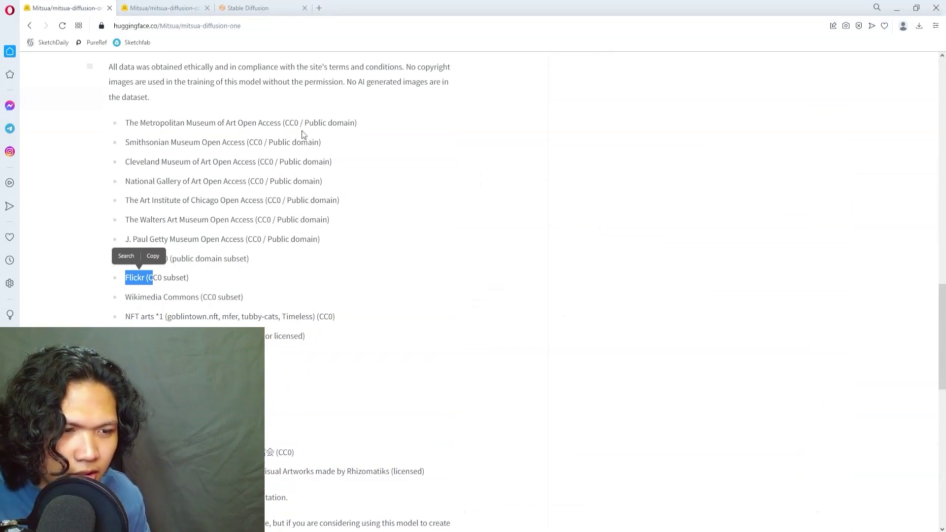
drag(291, 143, 333, 163)
click(382, 226)
drag(321, 240, 150, 162)
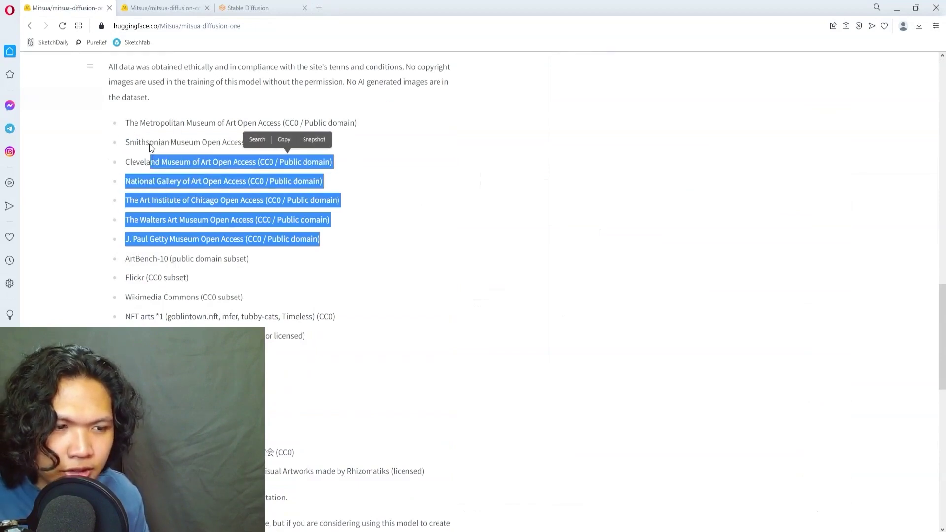
- Append 'oil painting' to the landscape prompt and view the four painterly results full screen
click(255, 5)
click(307, 93)
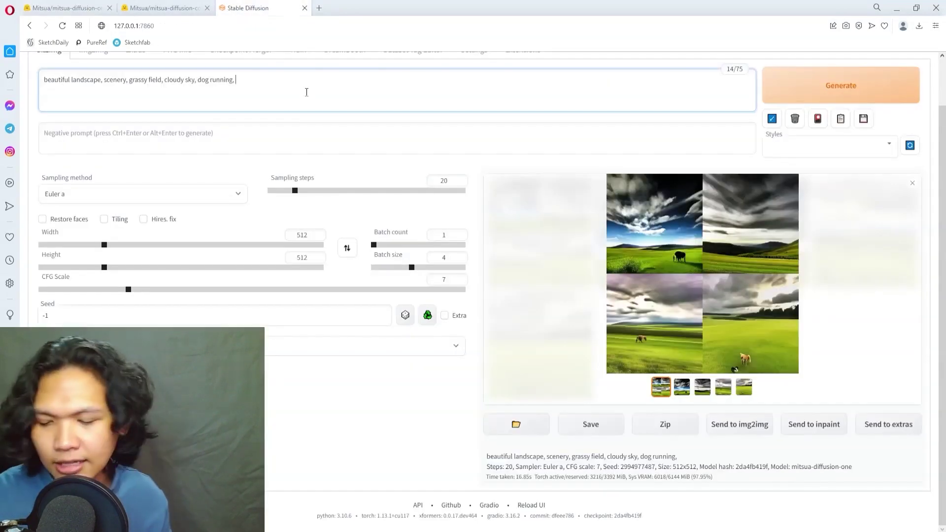
text(oil p)
click(503, 332)
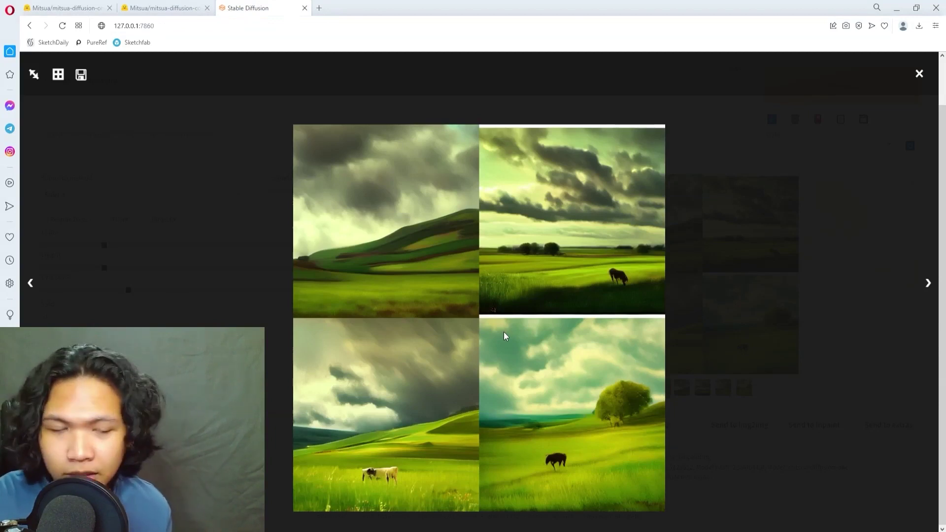
click(528, 339)
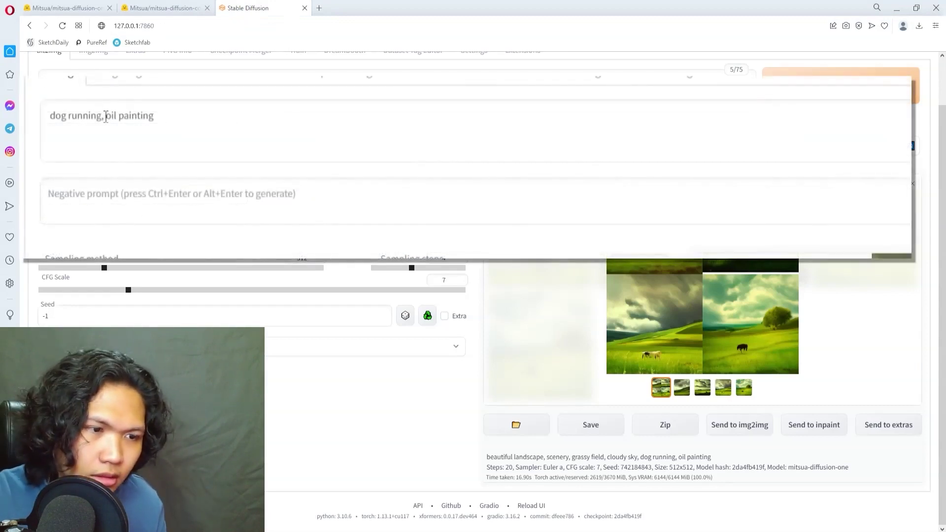
- Extend the prompt to 'dog running around in a cyberpunk city' and review its results
click(106, 118)
text(around in a cybe)
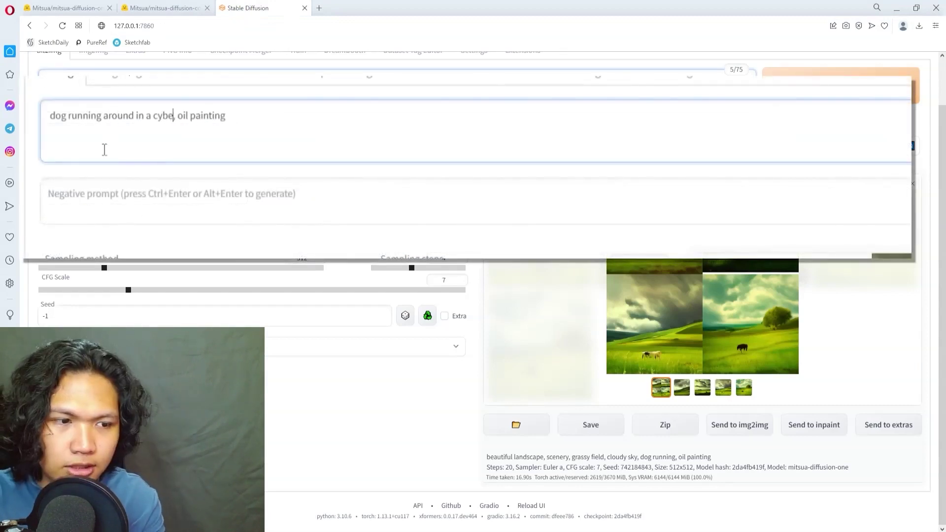
text(r)
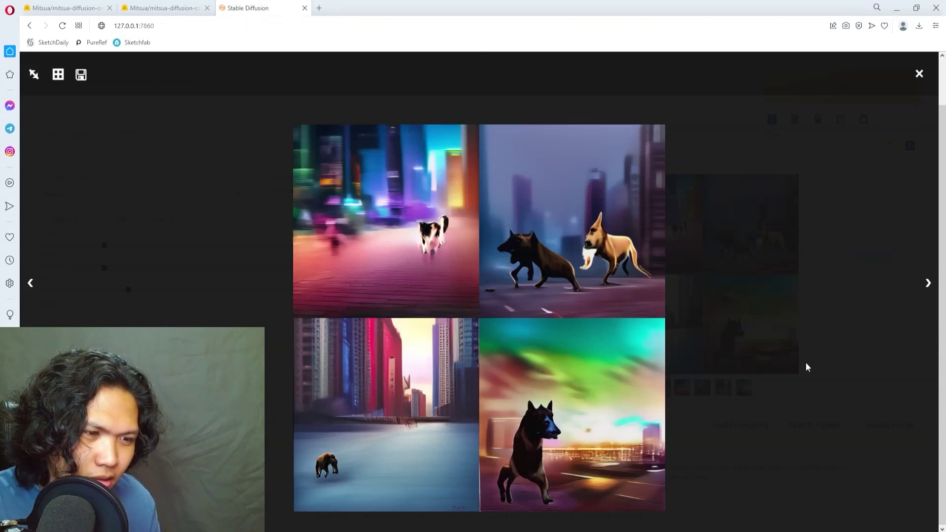
click(806, 365)
- Remove 'running around' so the prompt reads 'dog in a cyberpunk city, oil painting', and generate
drag(57, 84, 105, 85)
key(BackSpace)
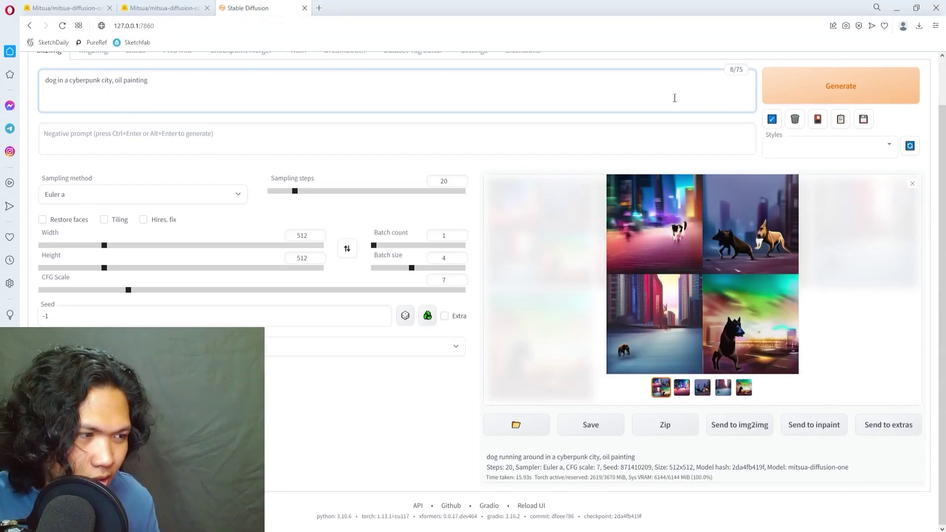
click(830, 97)
click(725, 267)
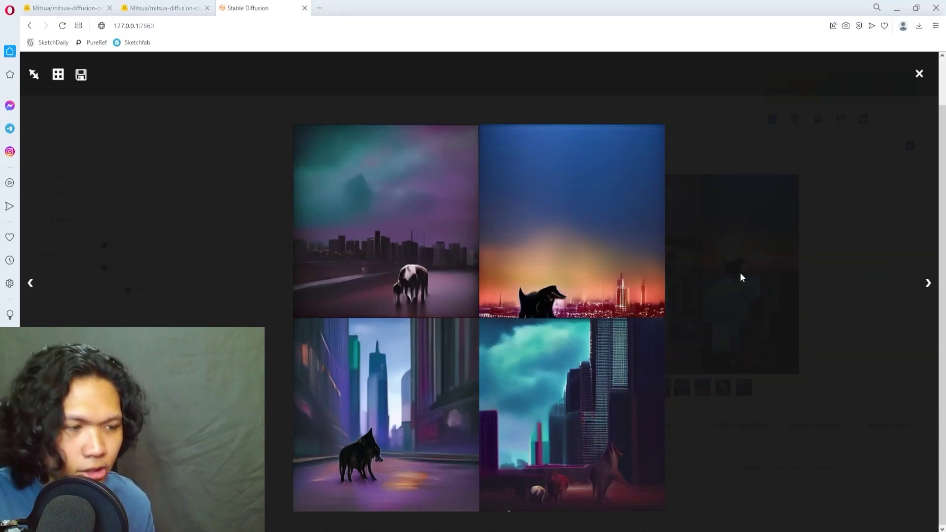
click(741, 278)
- Replace the prompt with 'portrait of a woman, by van gogh', generate with Ctrl+Enter and view the grid
drag(112, 81, 44, 80)
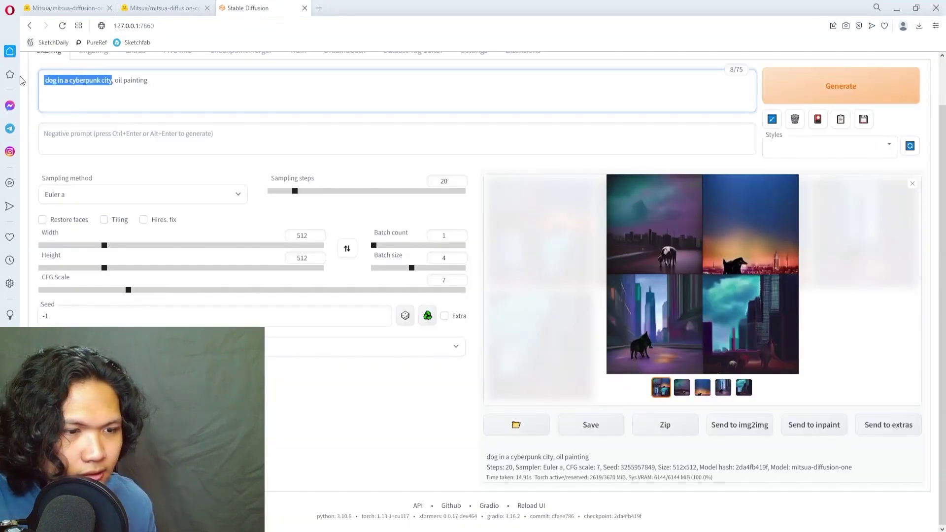
key(ctrl+a)
text(portrait of)
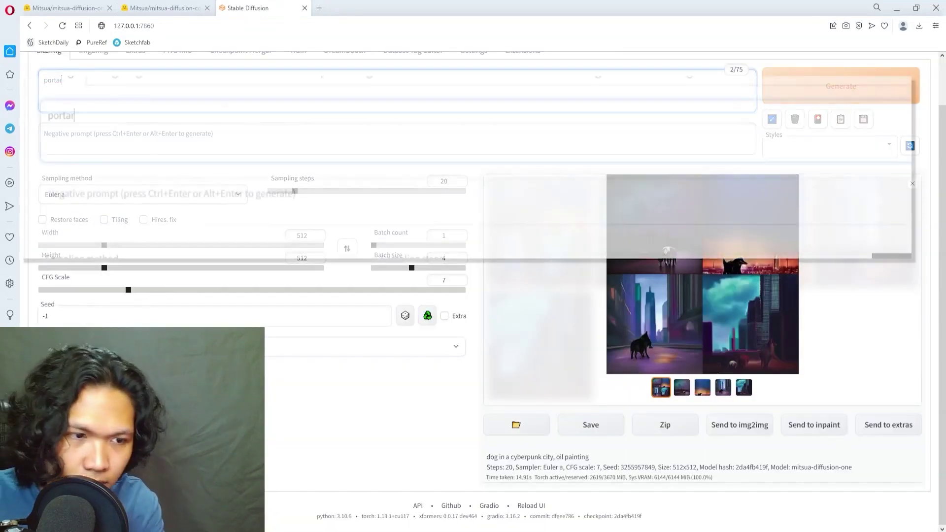
text( a woman, by va)
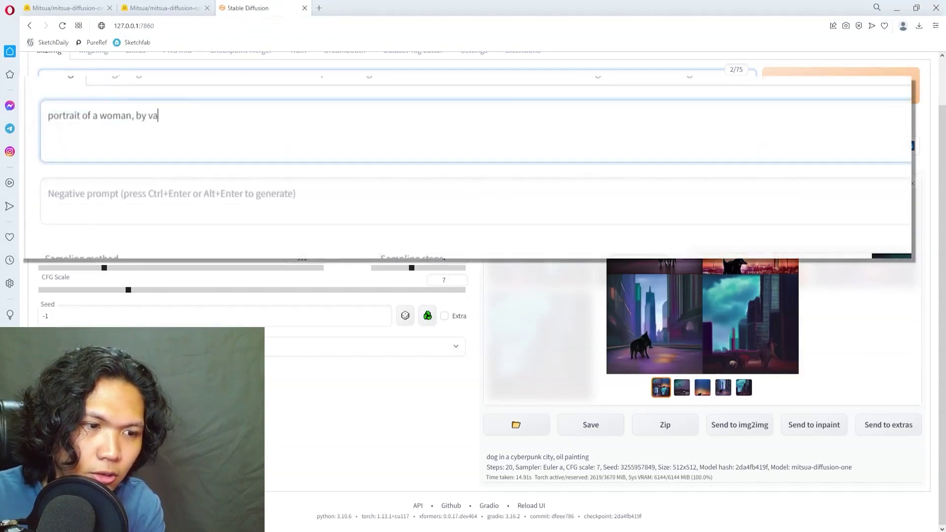
key(ctrl+Return)
click(652, 301)
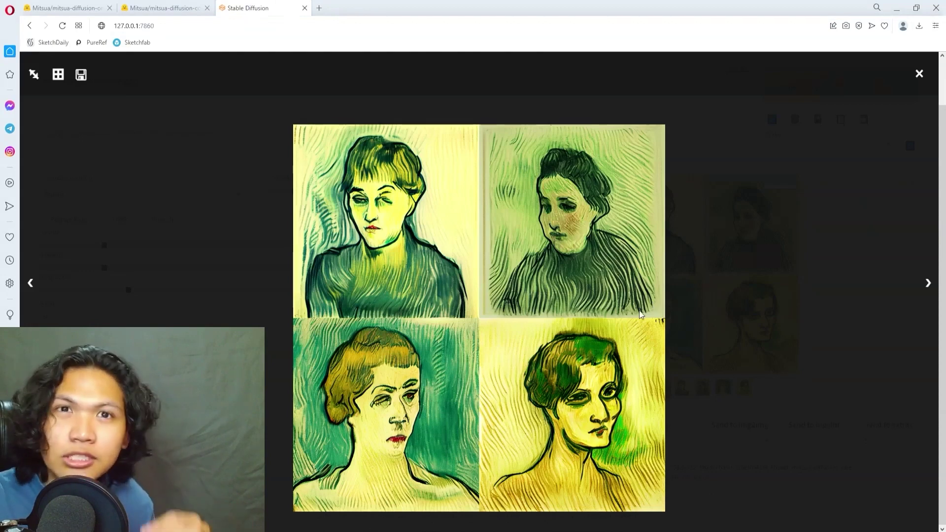
click(641, 315)
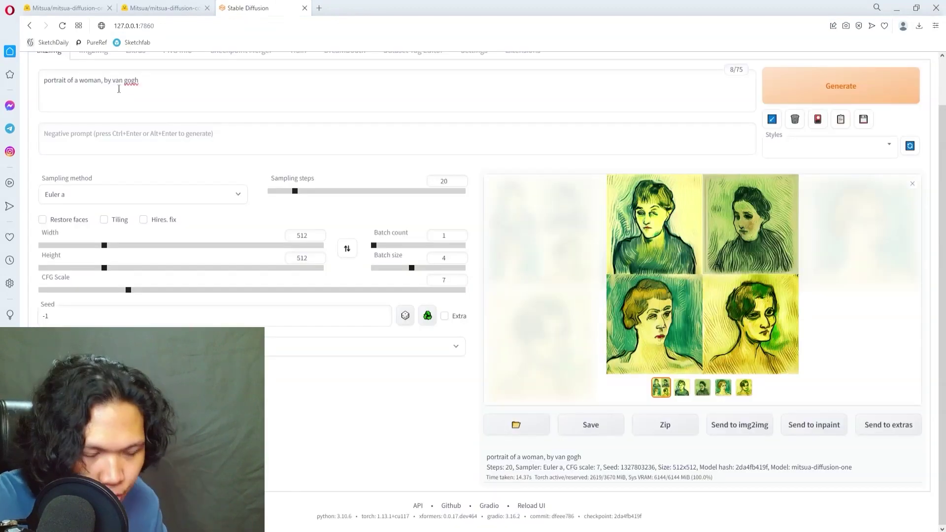
drag(106, 83, 153, 84)
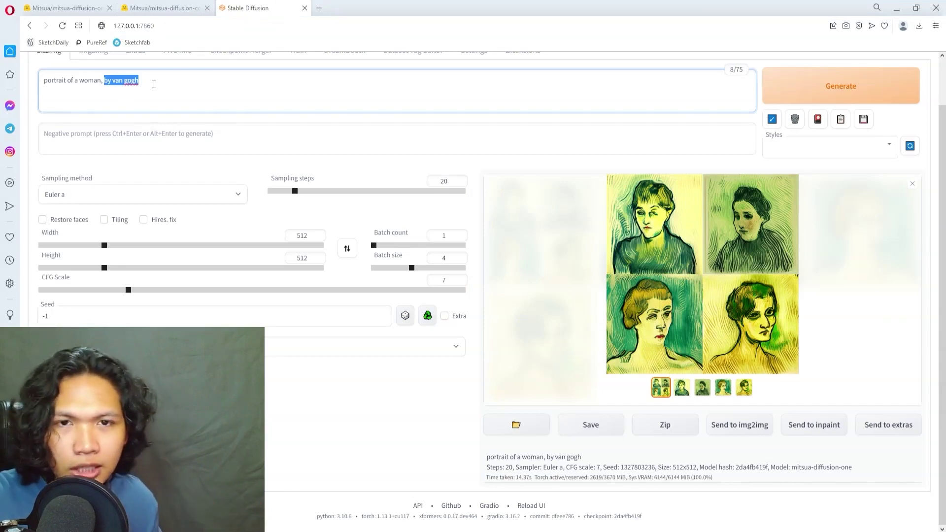
click(153, 83)
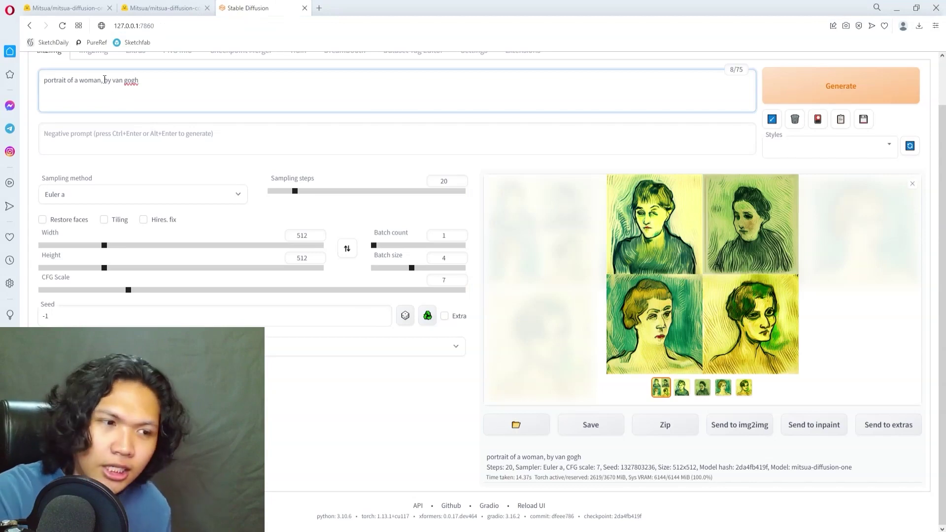
- Swap 'by van gogh' for 'salvadore dali' and view the resulting portraits
drag(104, 80, 196, 78)
text(salvadore dali)
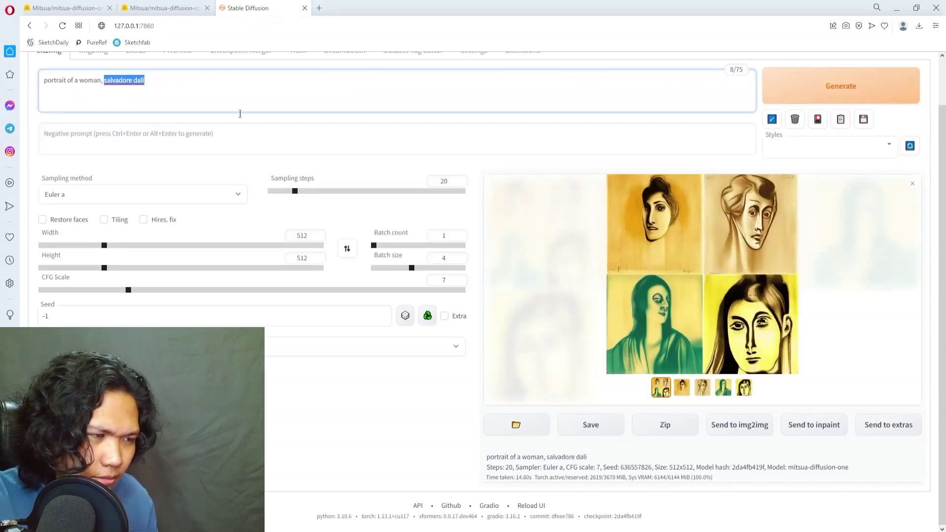
click(669, 330)
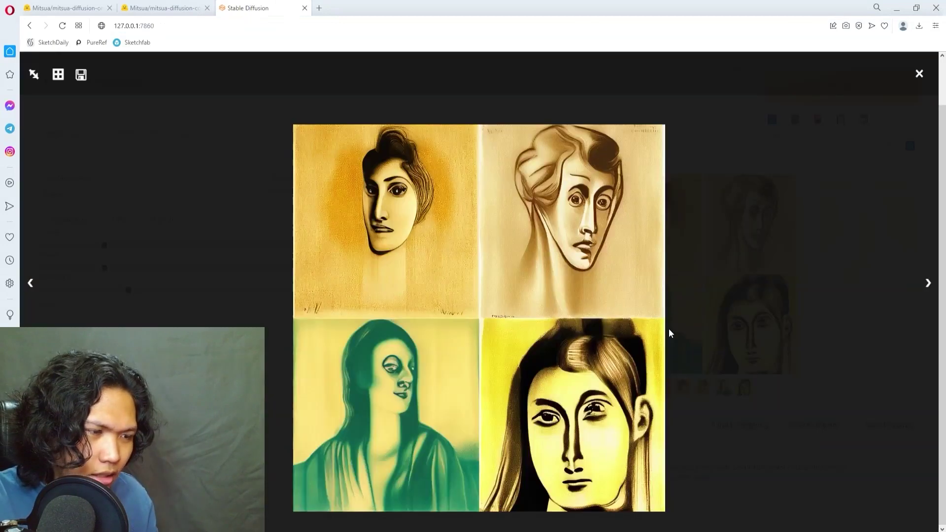
click(705, 350)
- Replace 'salvadore dali' with 'john christian leyendecker' and review those portraits
drag(119, 81, 121, 87)
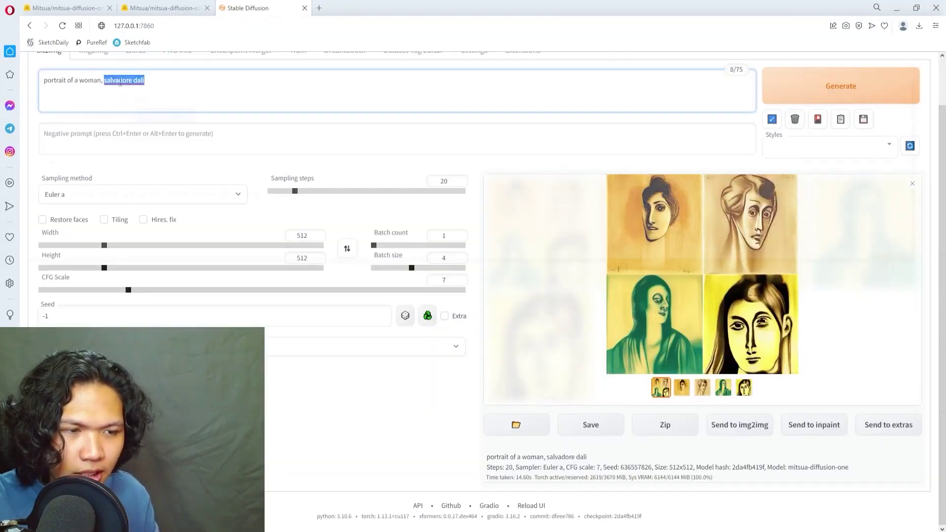
key(BackSpace)
text(john chris)
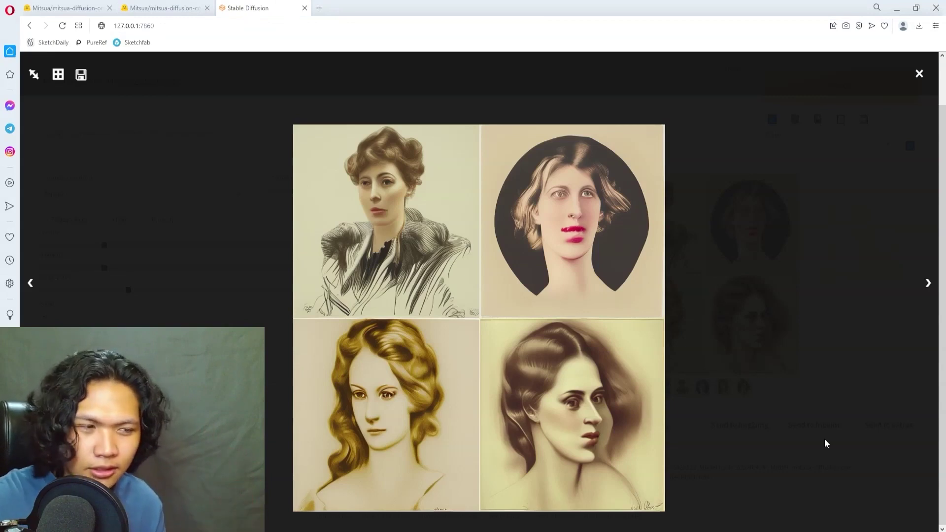
click(815, 440)
- Delete the artist name, leaving 'portrait of a woman,', and view the new grid
drag(102, 80, 244, 87)
key(BackSpace)
click(703, 279)
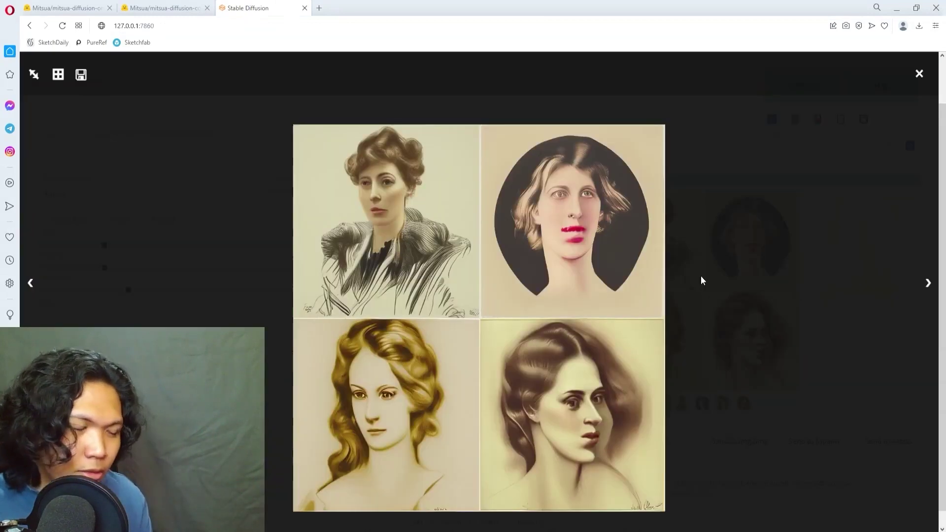
- Generate four portraits from the plain 'portrait of a woman' prompt and view them full screen
key(ctrl+Return)
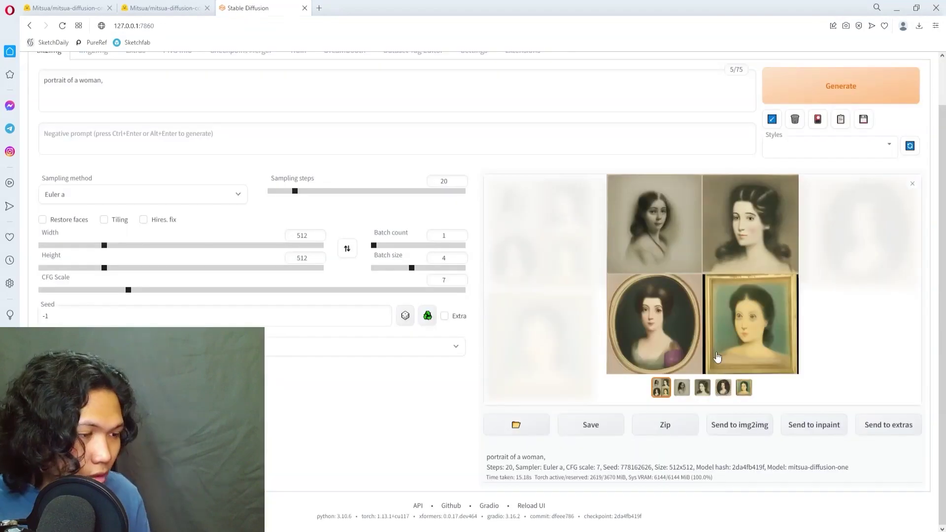
click(716, 349)
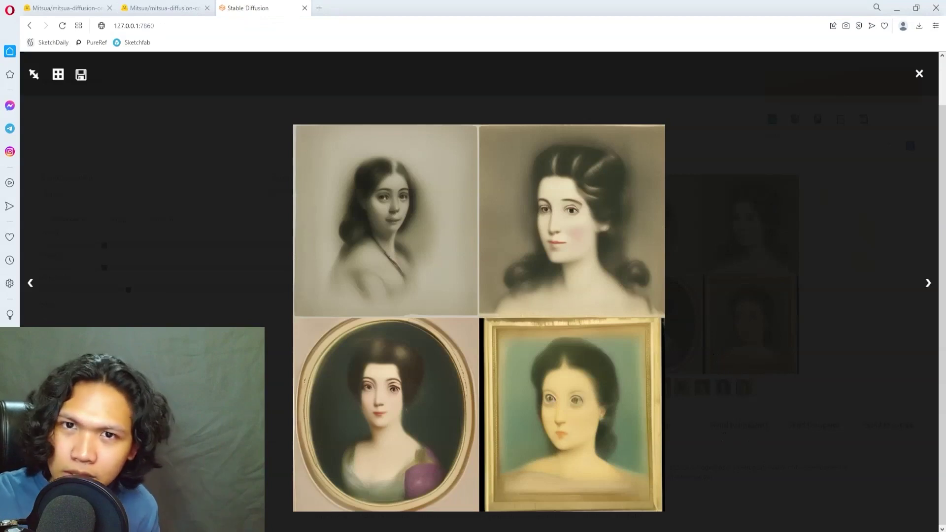
- Replace the prompt with 'greek buildings, architecture, oil painting' and start generating
key(Escape)
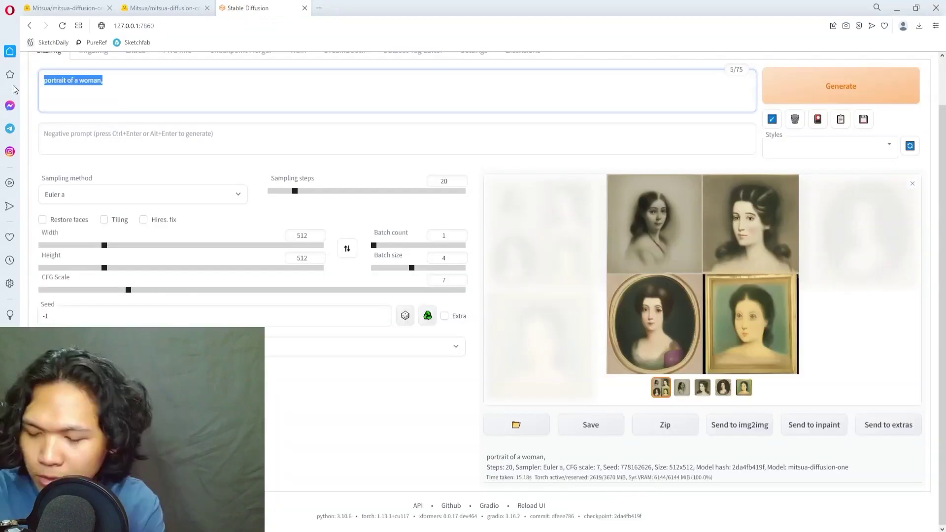
text(gree)
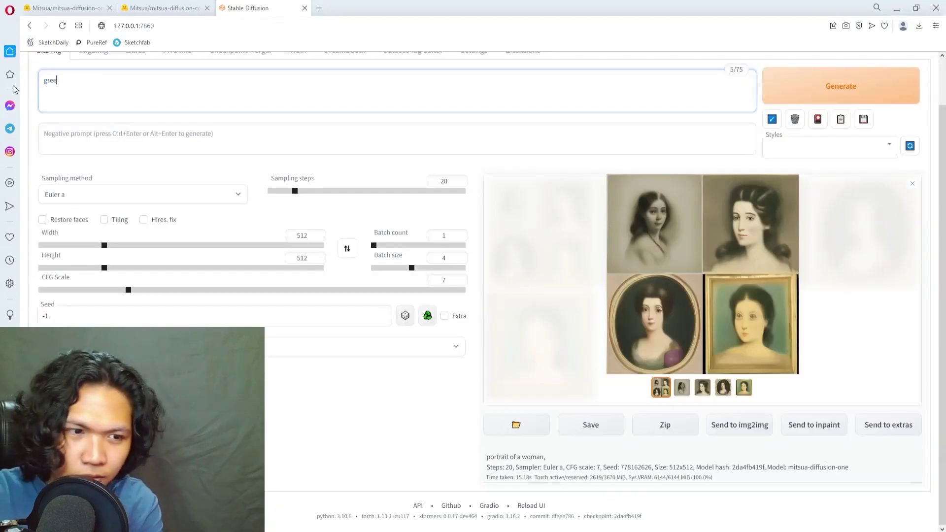
text(k buildings, arch)
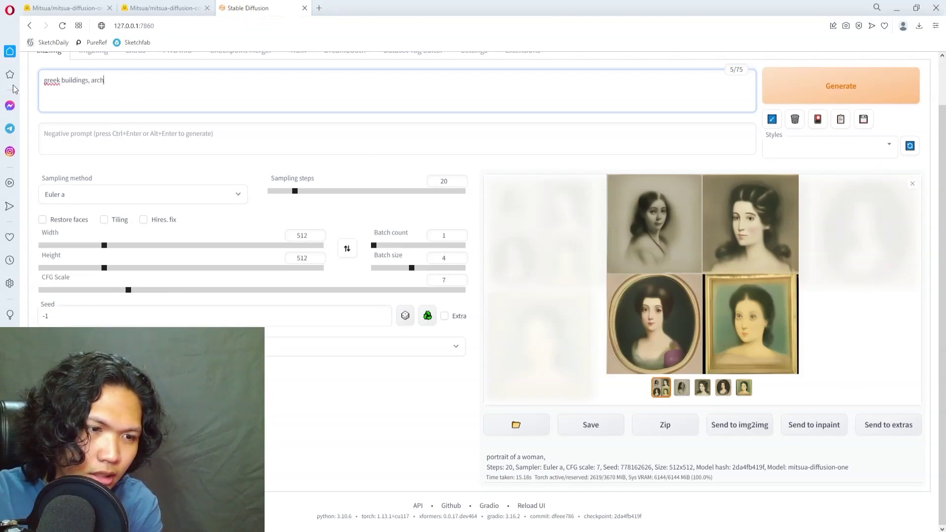
text(itecture, oil painting)
key(ctrl+Return)
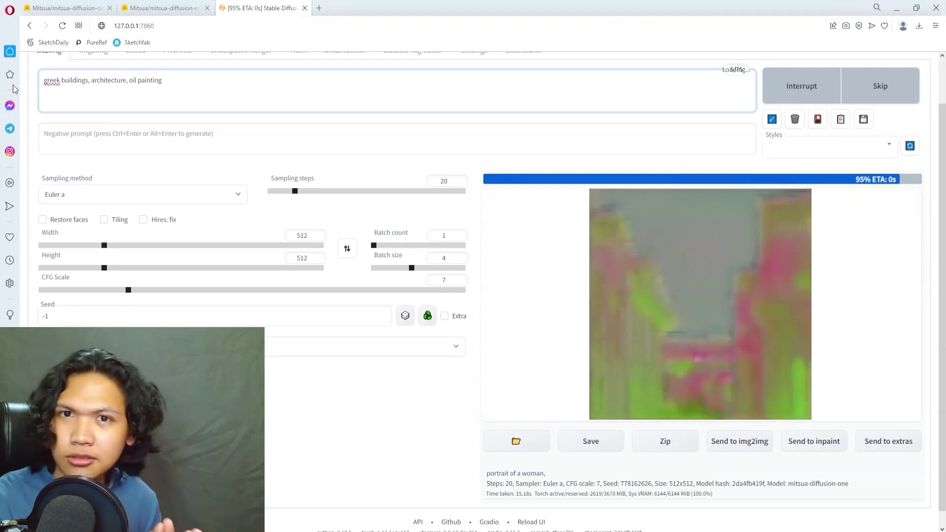
- Inspect the four Greek-building oil paintings full screen, then close the viewer
click(732, 217)
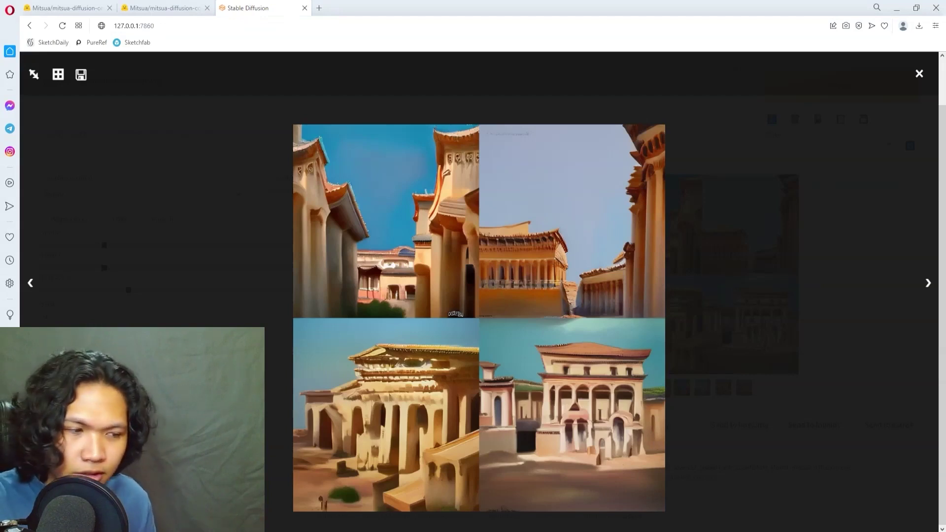
click(488, 453)
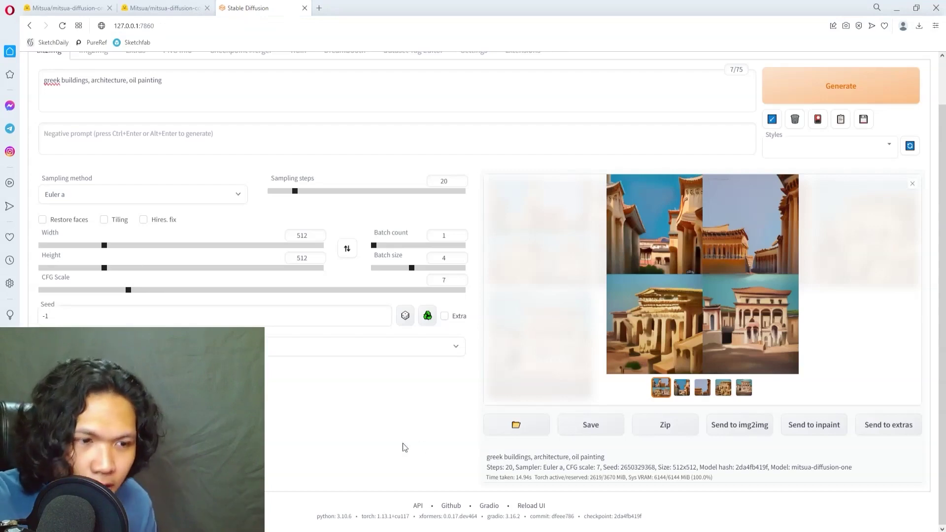
scroll(403, 443, up, 1)
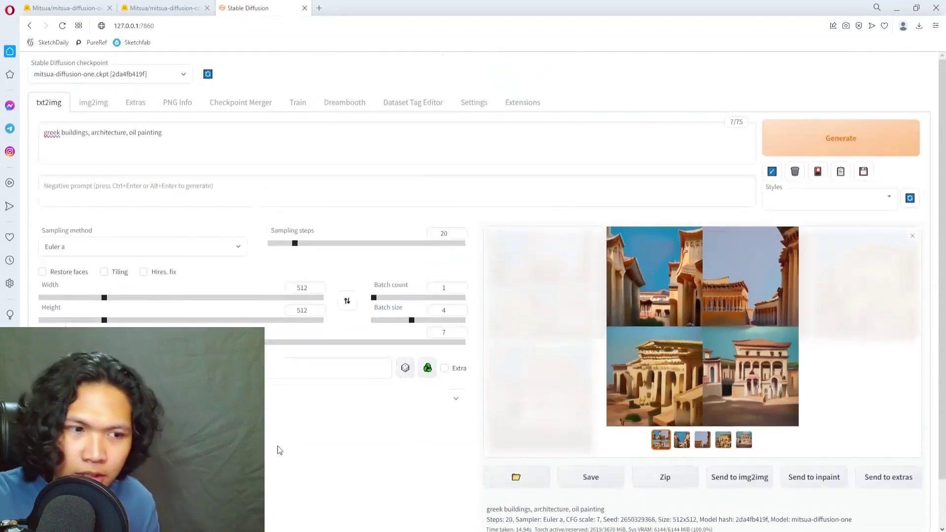
- Paste the street-food painting into img2img with prompt 'man cooking, food cart, street food, oil painting'
click(93, 102)
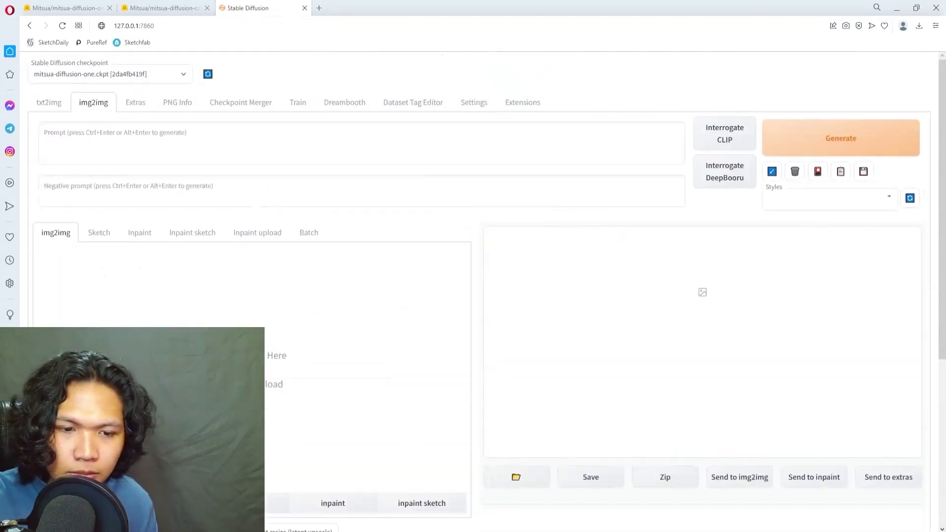
key(ctrl+v)
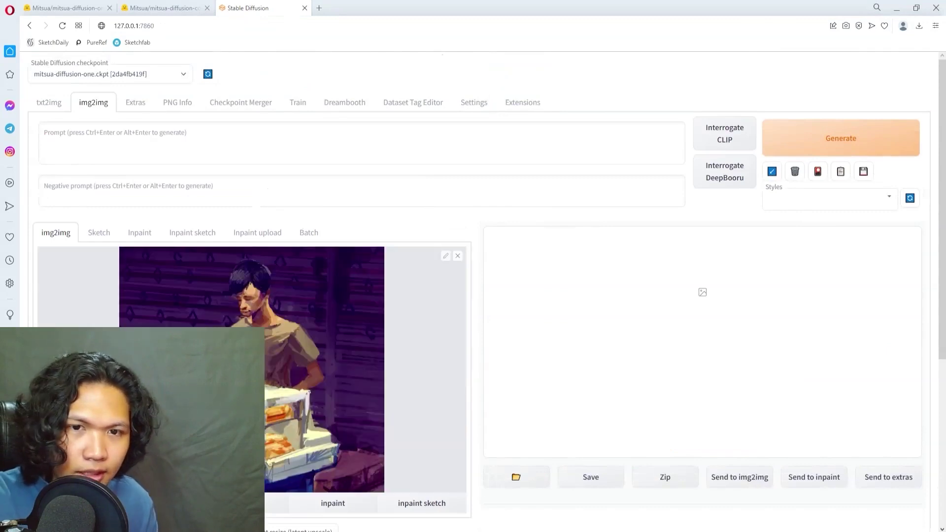
click(141, 145)
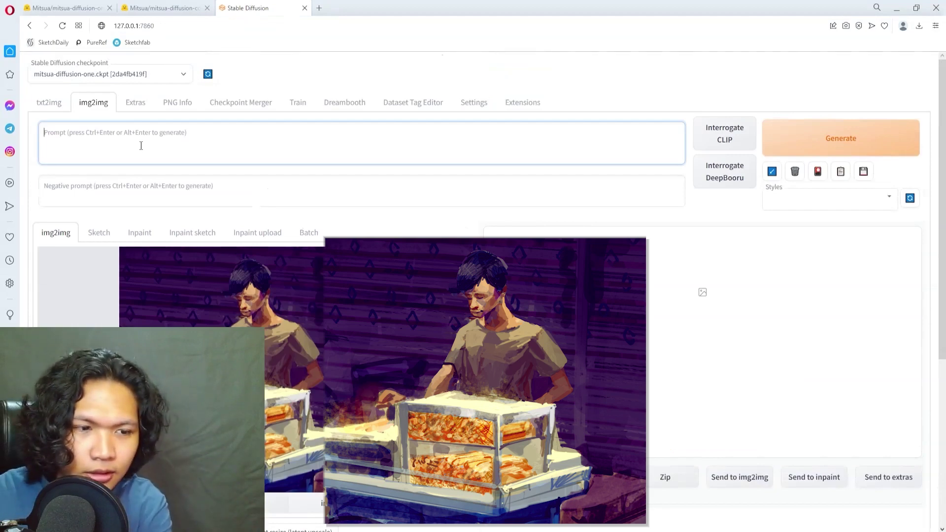
text(man cooking, foo)
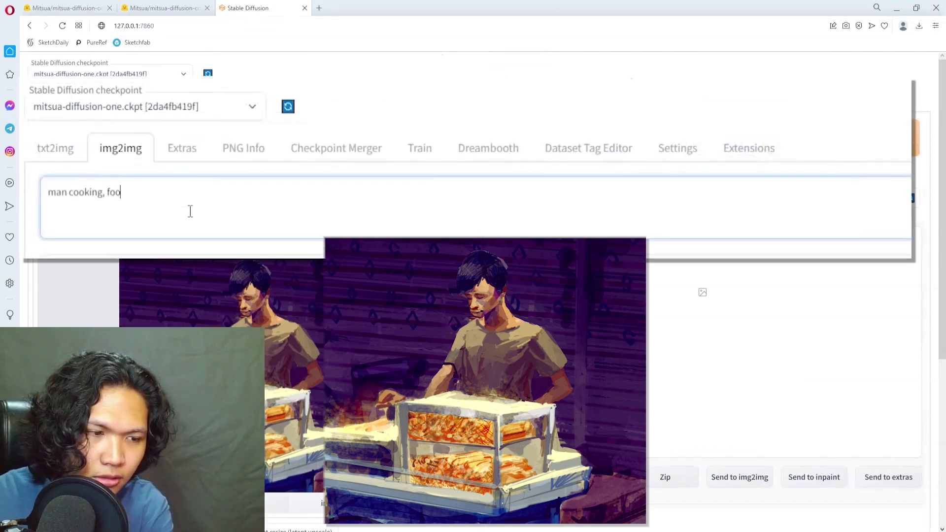
text(d cart, street food,)
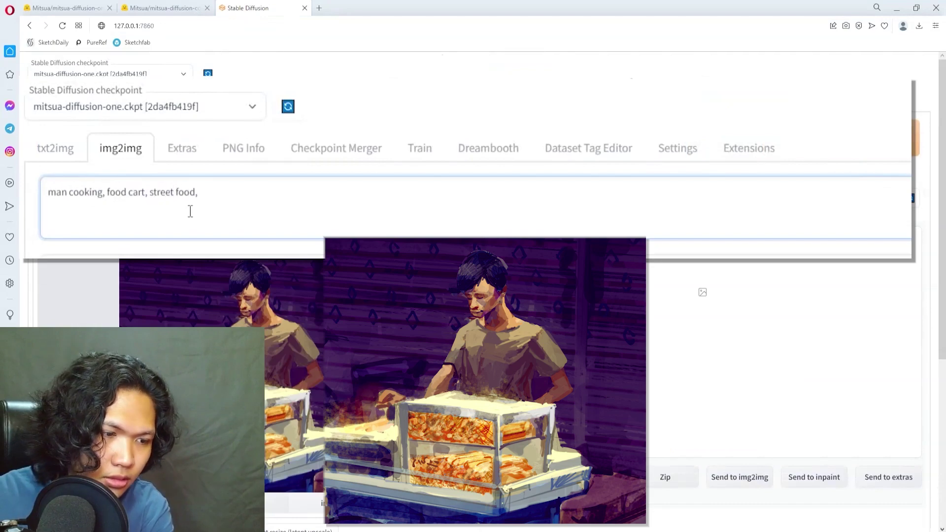
text( oil painting)
scroll(177, 144, down, 1)
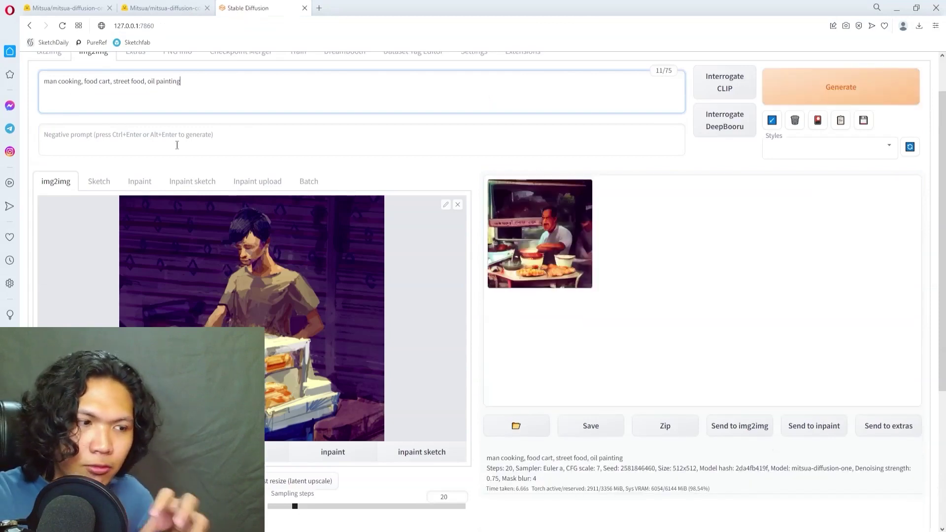
- Set batch size to 4, generate four street-stall images at 0.75 denoising, and view the grid
click(564, 229)
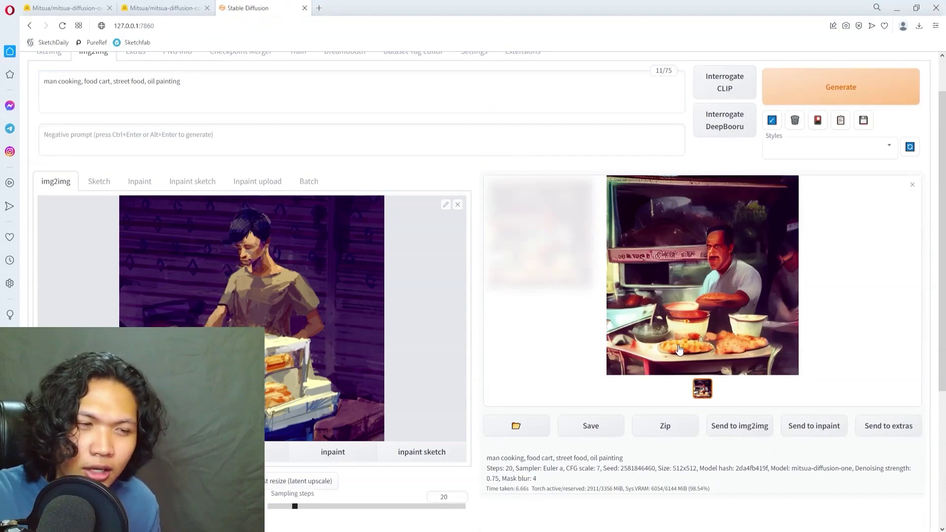
scroll(516, 504, down, 1)
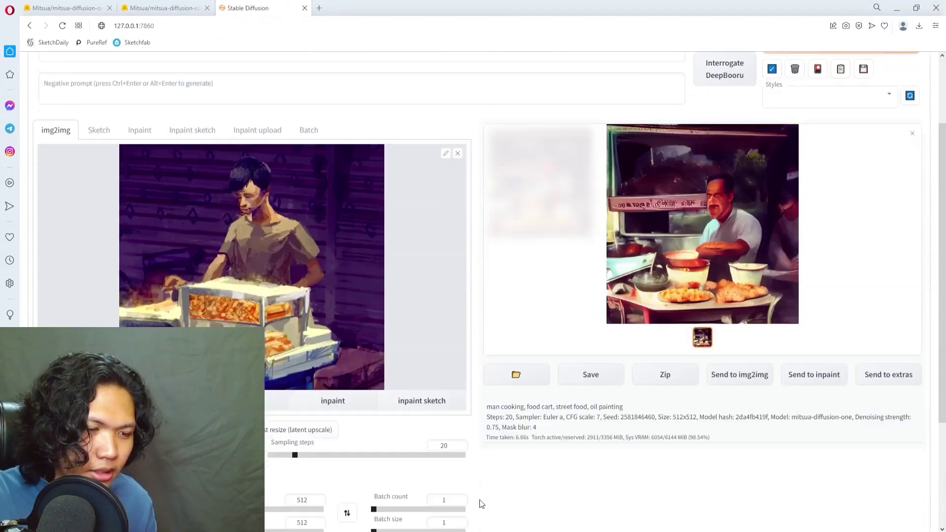
scroll(482, 503, down, 1)
drag(380, 480, 411, 480)
scroll(412, 480, down, 2)
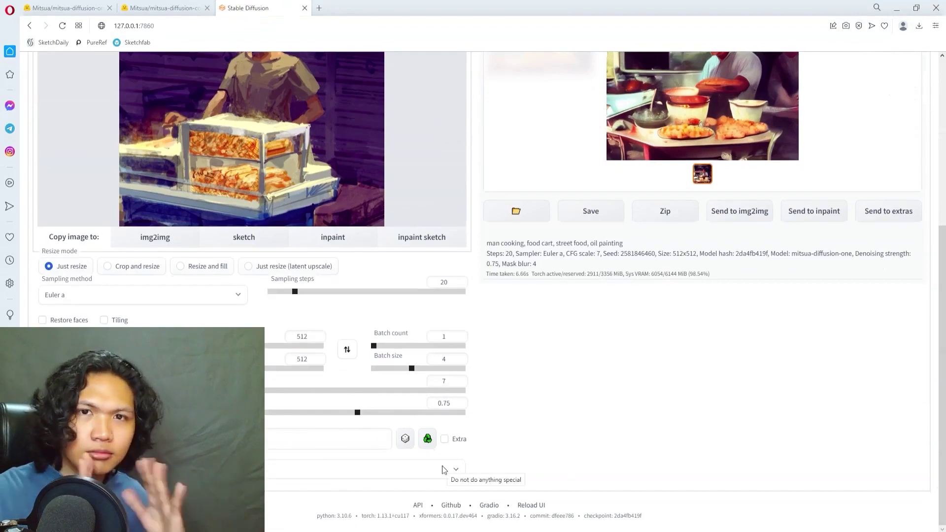
scroll(442, 465, up, 5)
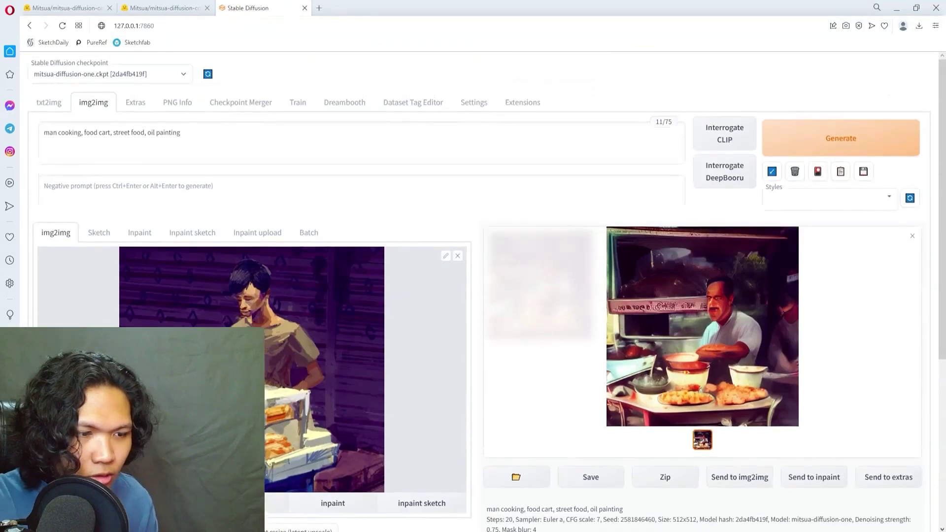
click(832, 146)
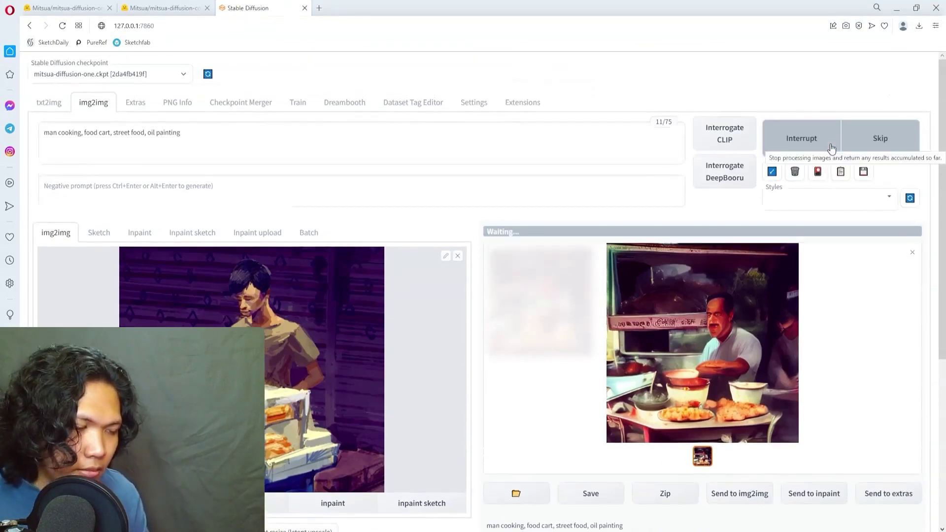
click(677, 297)
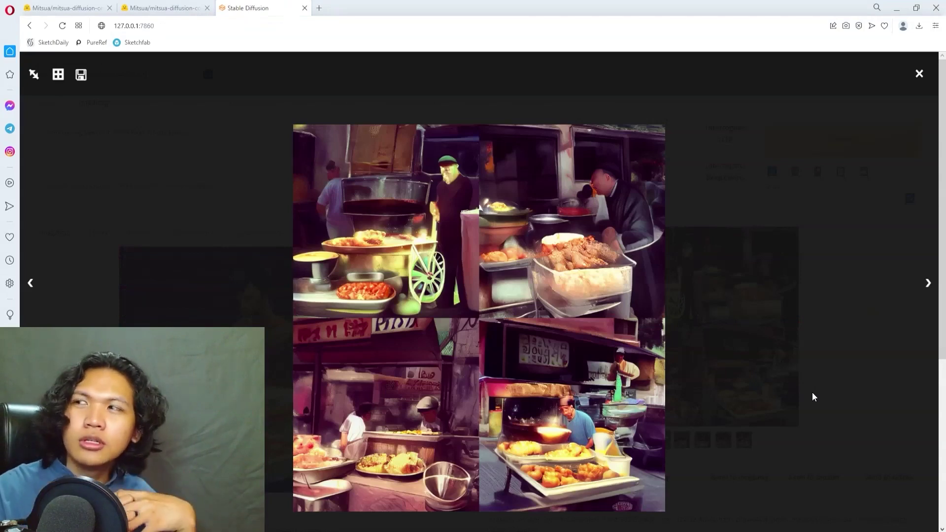
- Lower denoising strength to about 0.2, generate four close variations, and view them full screen
click(815, 400)
scroll(708, 448, down, 5)
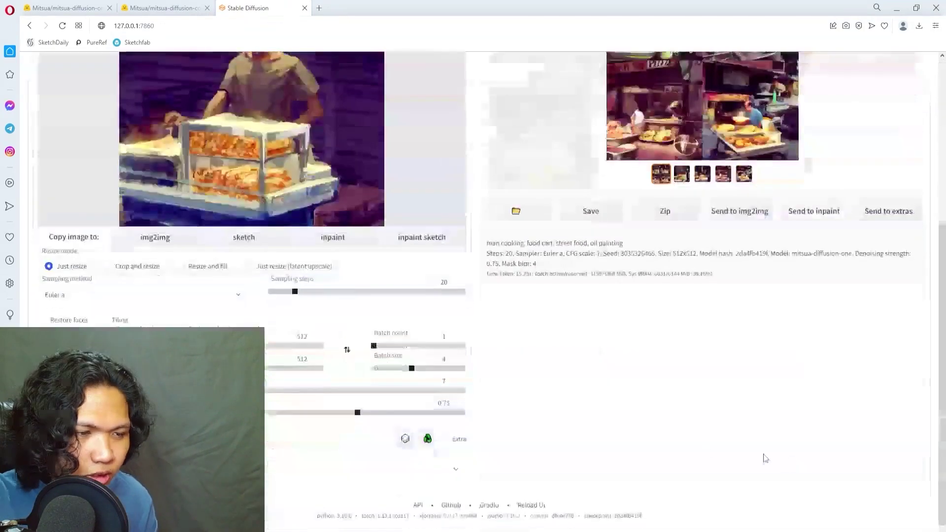
drag(340, 412, 137, 412)
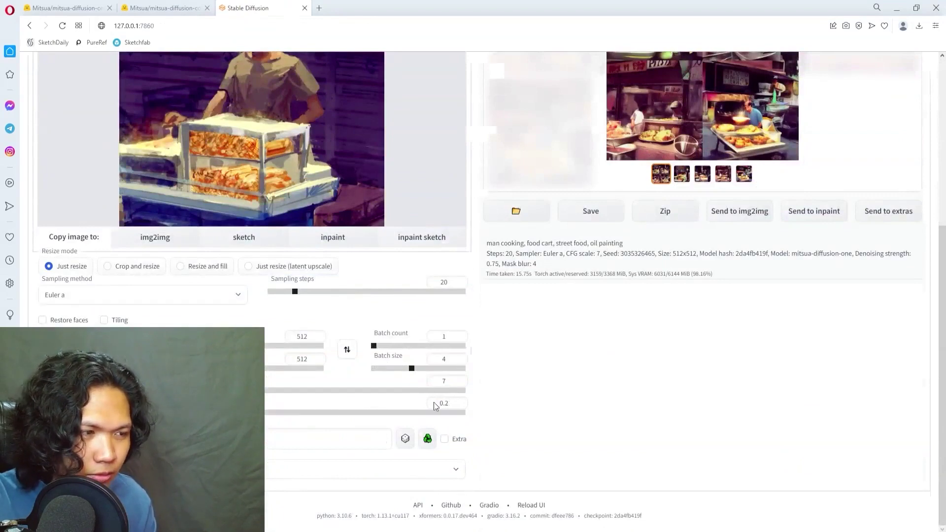
scroll(549, 427, up, 5)
click(710, 419)
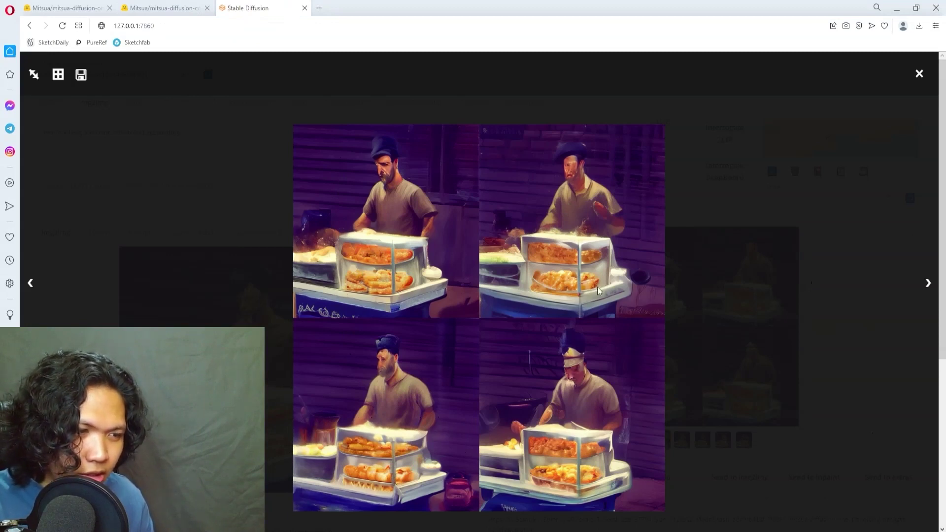
- Close the viewer, check the VRAM stats, and set denoising strength to 0.57
click(648, 374)
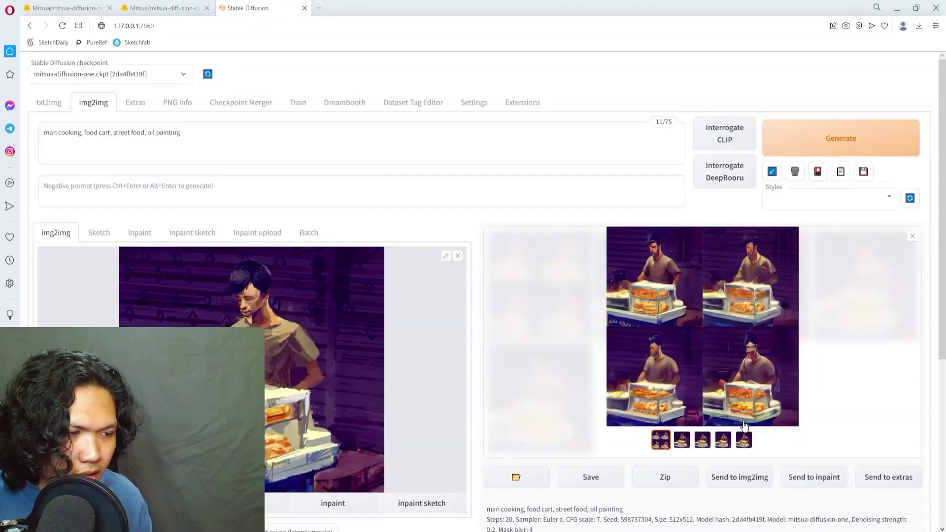
scroll(744, 427, down, 2)
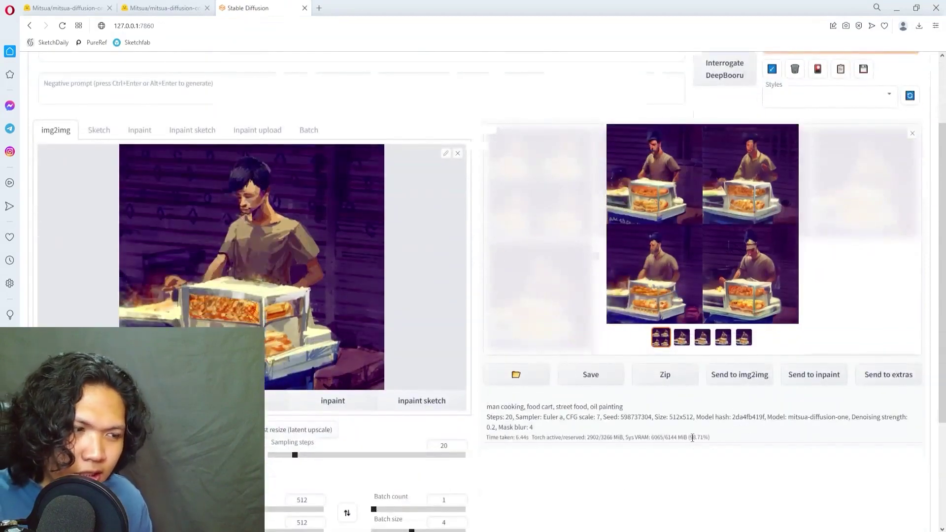
mouse_move(693, 438)
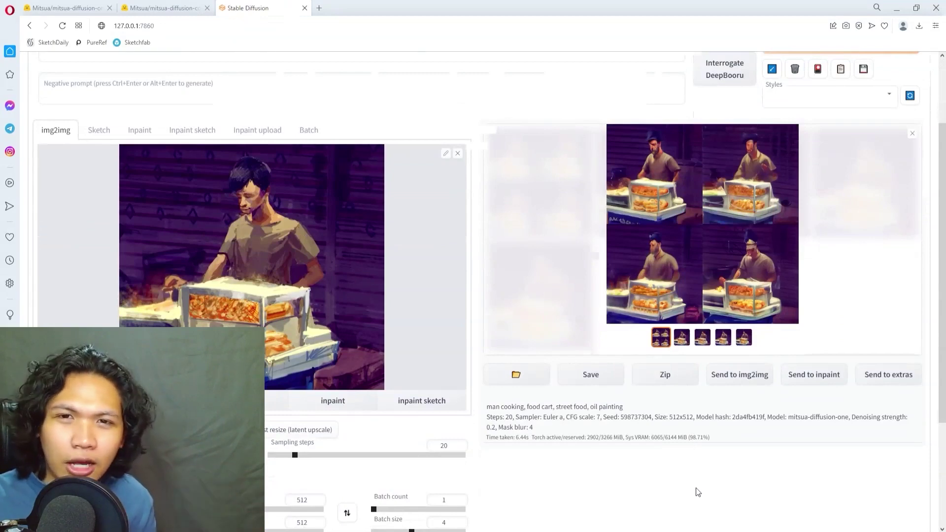
scroll(539, 446, down, 1)
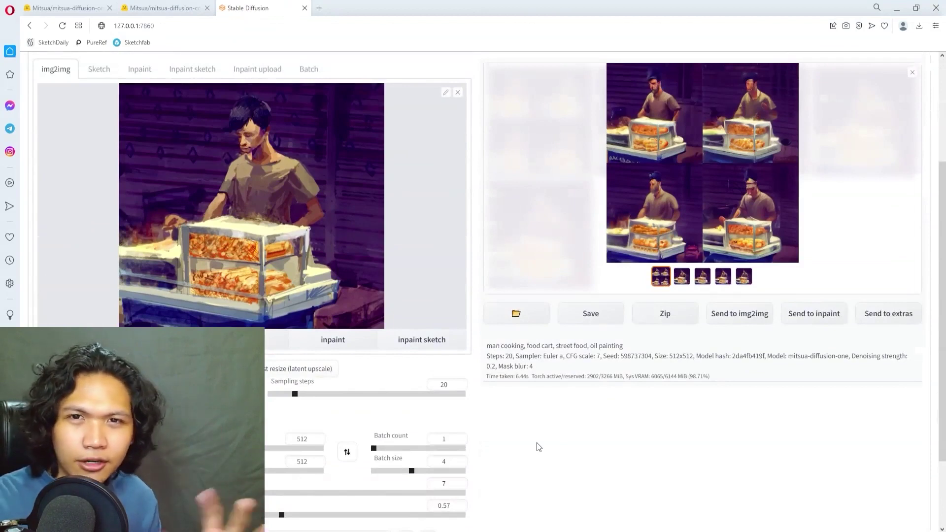
- Generate four new street-food variations at 0.57 denoising and view them full screen
scroll(576, 465, down, 2)
scroll(586, 464, up, 5)
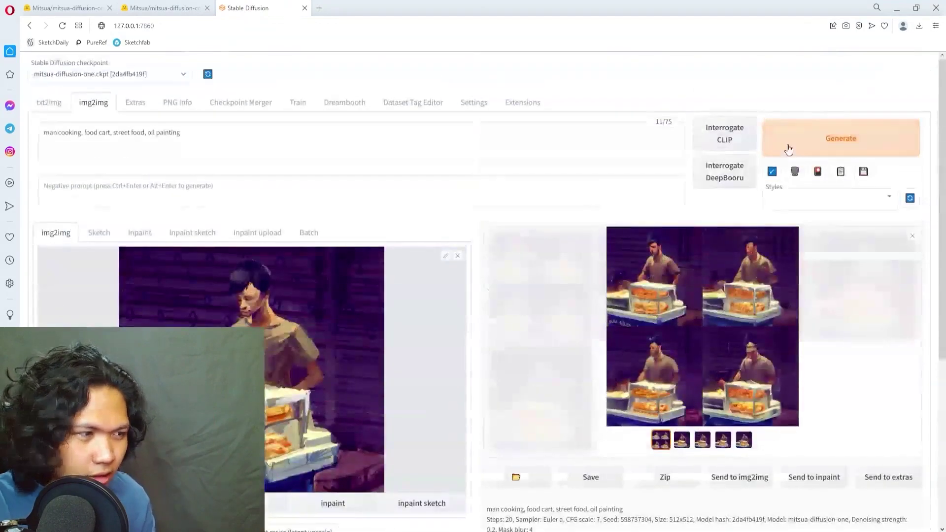
click(789, 149)
scroll(646, 370, down, 5)
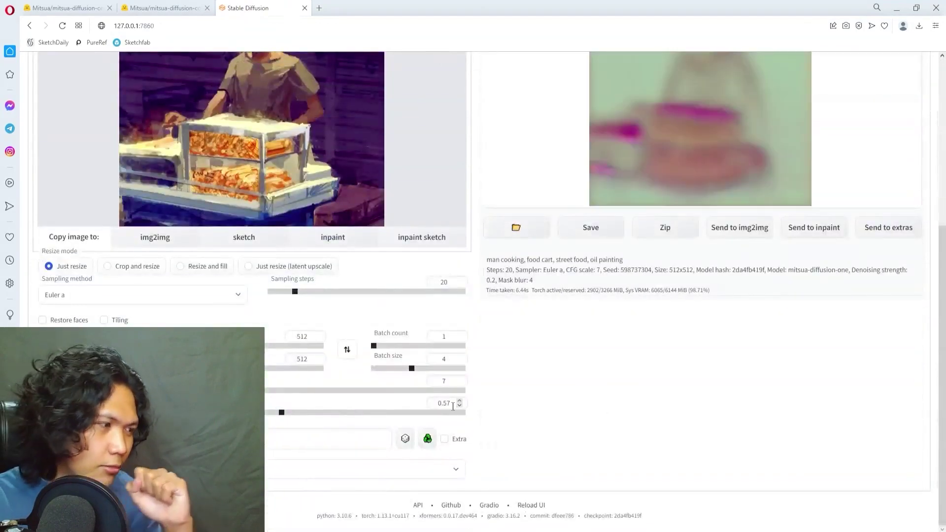
click(675, 320)
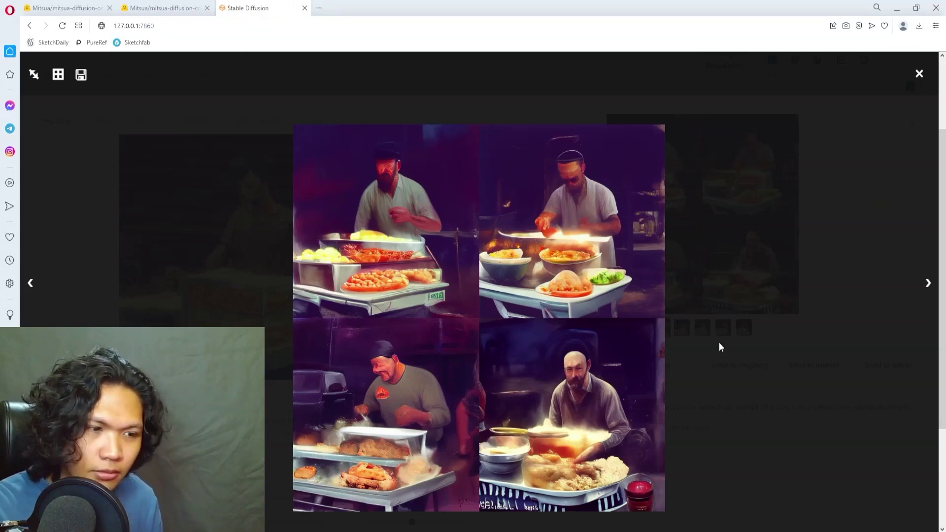
- Close the full-screen viewer to return to the 0.57-denoise img2img grid
click(678, 321)
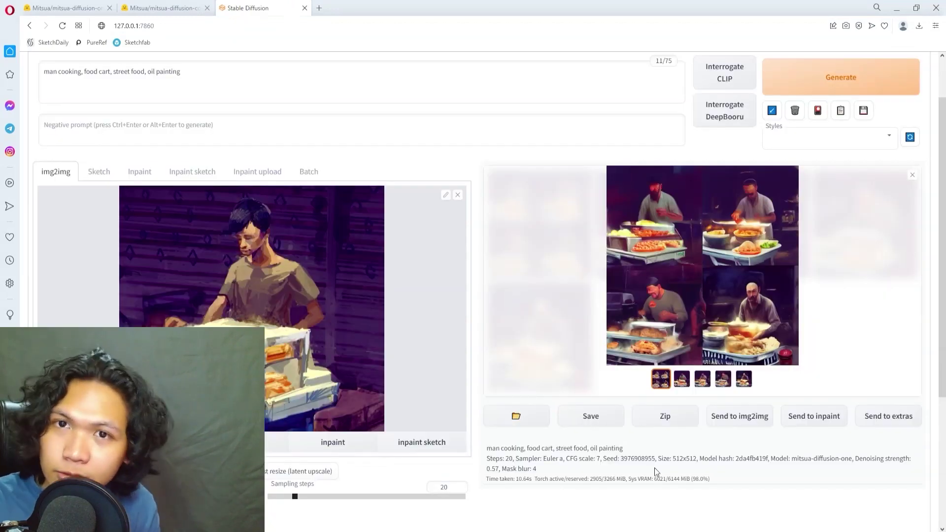